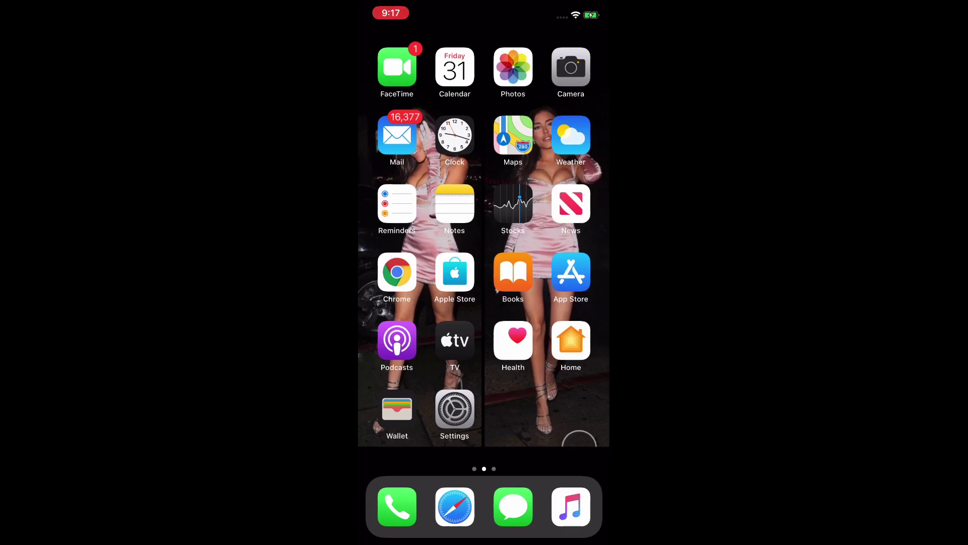
Step: Launch Discord from the Photo & Video folder on the next home screen page
{"action": "left_click_drag", "start_coordinate": [555, 302], "coordinate": [403, 303]}
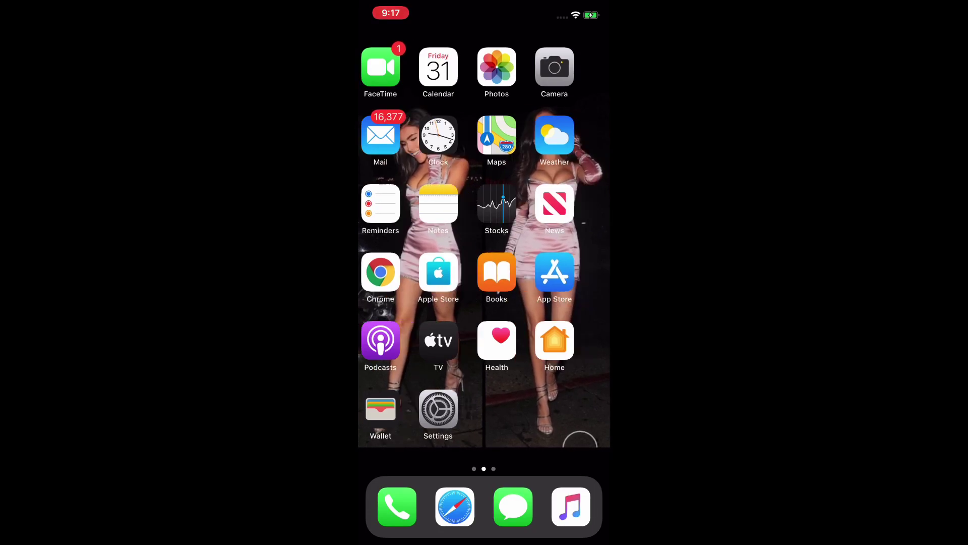
{"action": "left_click", "coordinate": [454, 204]}
{"action": "left_click", "coordinate": [484, 210]}
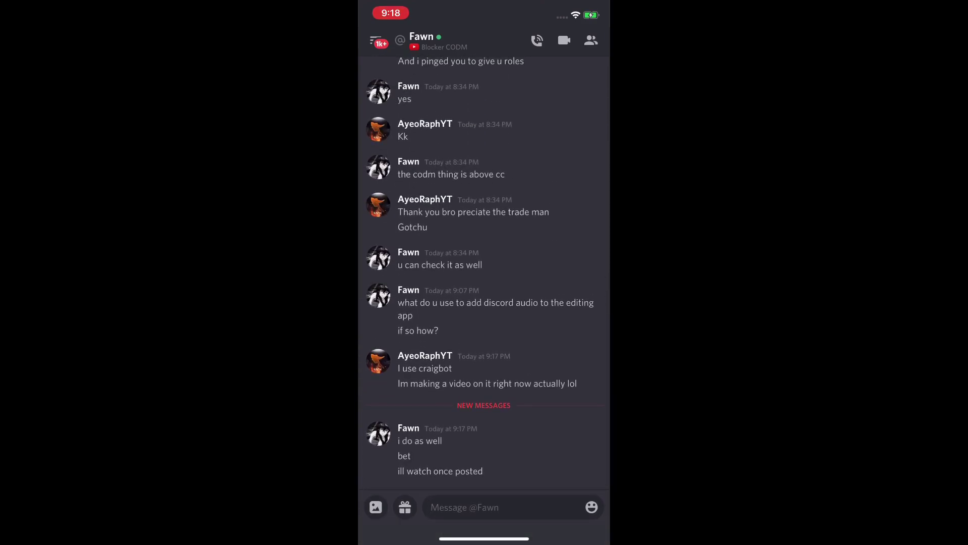
Step: Open the Axis Esports #general channel and glance at a member's profile
{"action": "left_click", "coordinate": [376, 41]}
{"action": "left_click", "coordinate": [380, 187]}
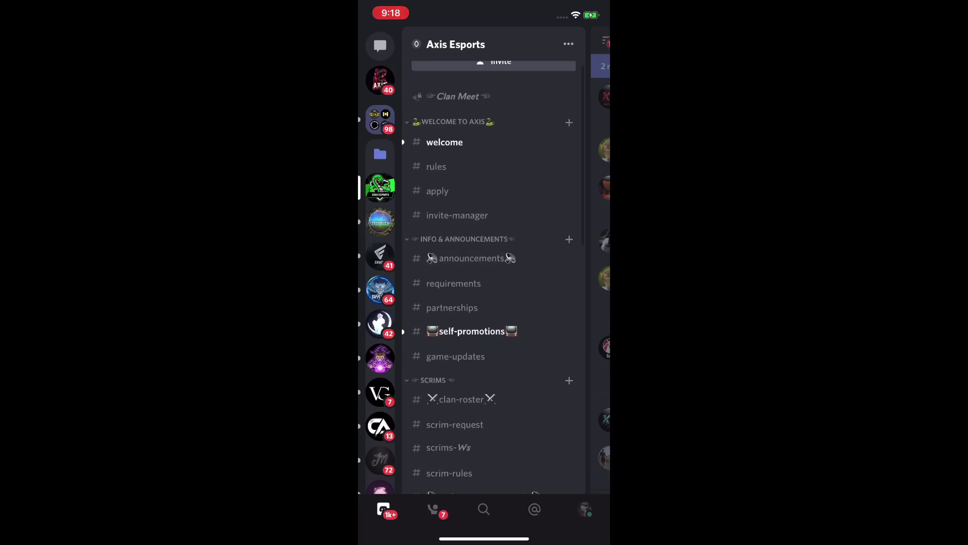
{"action": "scroll", "coordinate": [494, 272], "scroll_direction": "down", "scroll_amount": 5}
{"action": "left_click", "coordinate": [444, 404]}
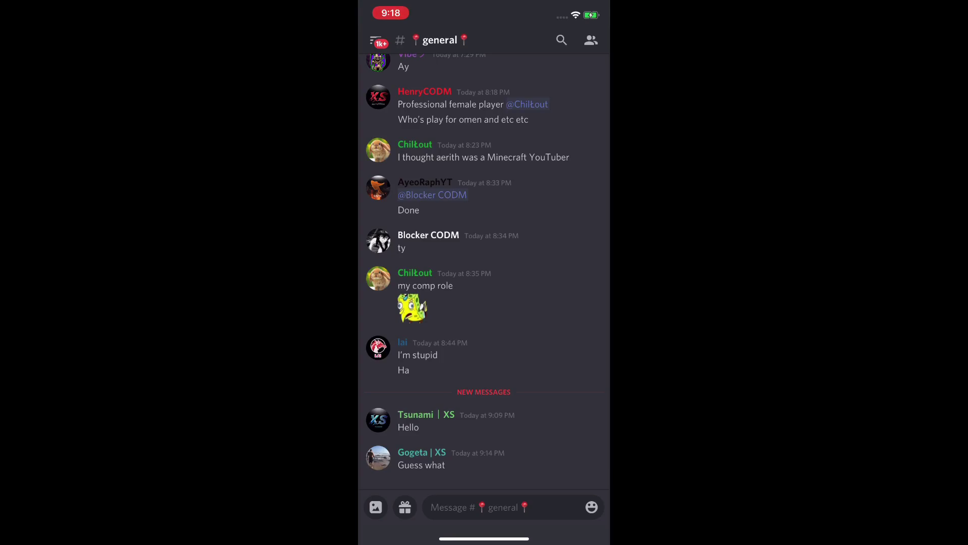
{"action": "mouse_move", "coordinate": [554, 272]}
{"action": "left_mouse_down"}
{"action": "mouse_move", "coordinate": [403, 272]}
{"action": "mouse_move", "coordinate": [580, 272]}
{"action": "mouse_move", "coordinate": [403, 272]}
{"action": "left_mouse_up"}
{"action": "left_click", "coordinate": [494, 171]}
{"action": "left_click_drag", "start_coordinate": [484, 303], "coordinate": [484, 529]}
{"action": "left_click", "coordinate": [499, 507]}
{"action": "type", "text": "@"}
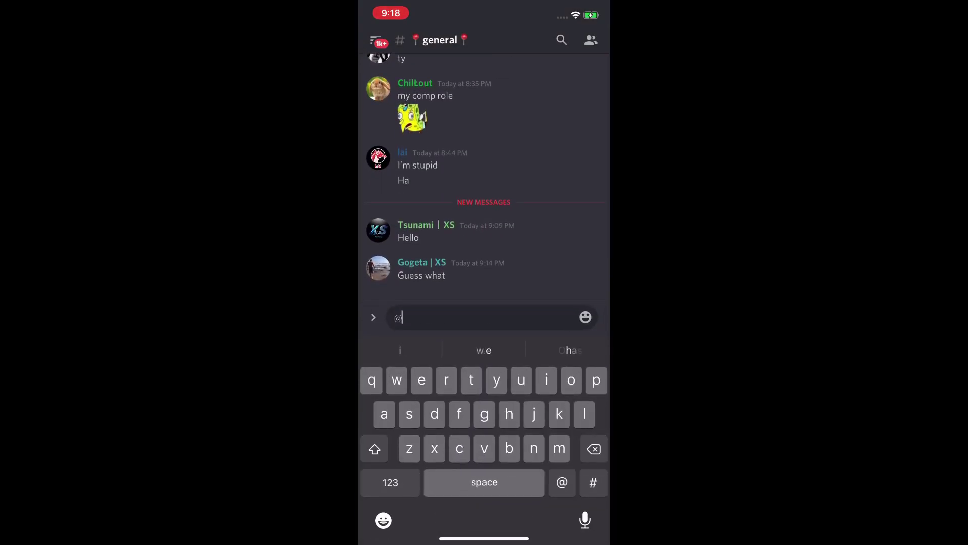
{"action": "type", "text": "craig"}
{"action": "left_click", "coordinate": [592, 317]}
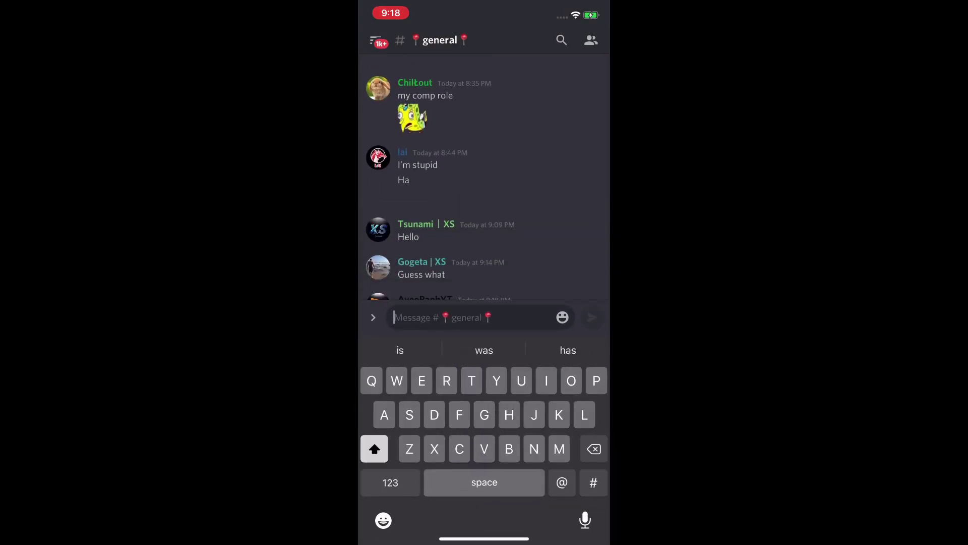
{"action": "left_click_drag", "start_coordinate": [484, 176], "coordinate": [484, 252]}
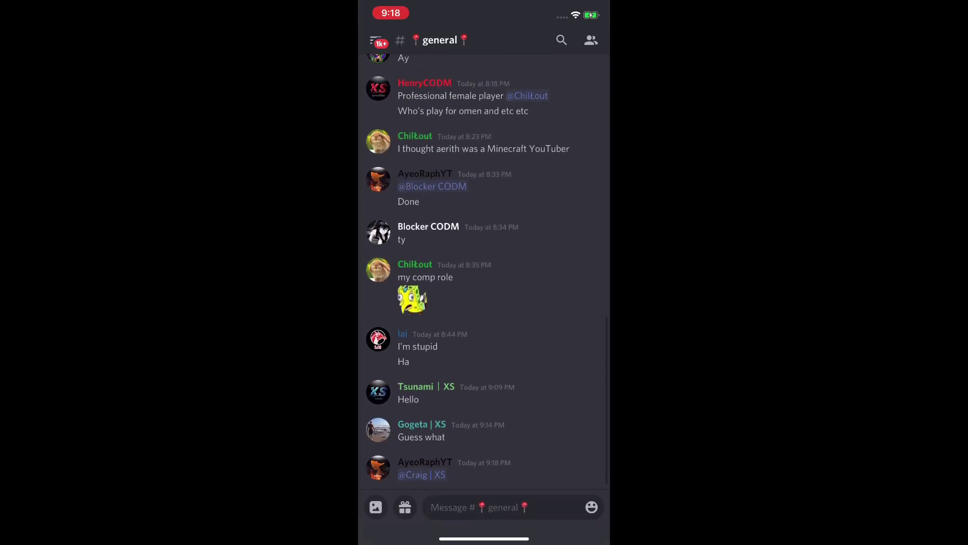
Step: View the Craig | XS bot's full profile, then return to the channel list
{"action": "left_click", "coordinate": [421, 471]}
{"action": "mouse_move", "coordinate": [484, 302]}
{"action": "left_mouse_down"}
{"action": "mouse_move", "coordinate": [484, 141]}
{"action": "mouse_move", "coordinate": [484, 353]}
{"action": "left_mouse_up"}
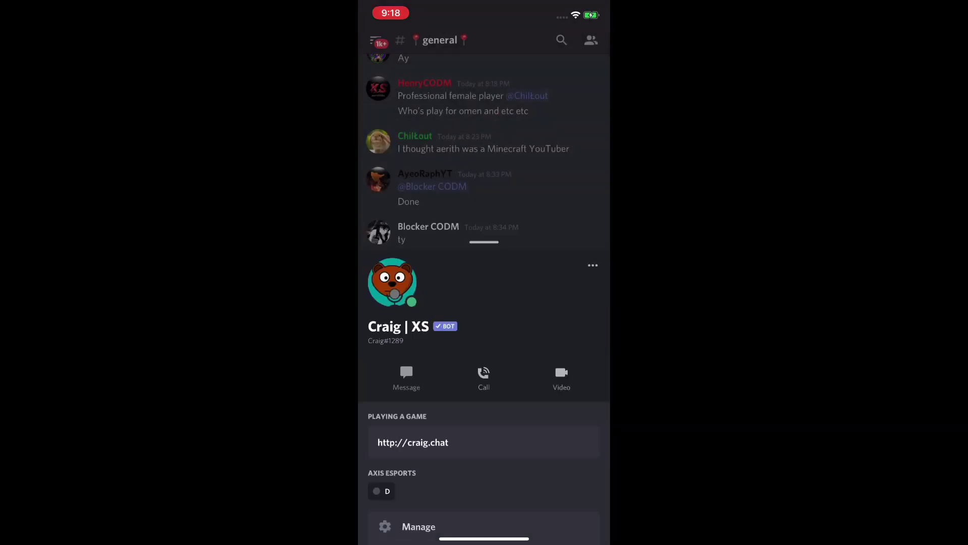
{"action": "left_click_drag", "start_coordinate": [404, 252], "coordinate": [555, 253]}
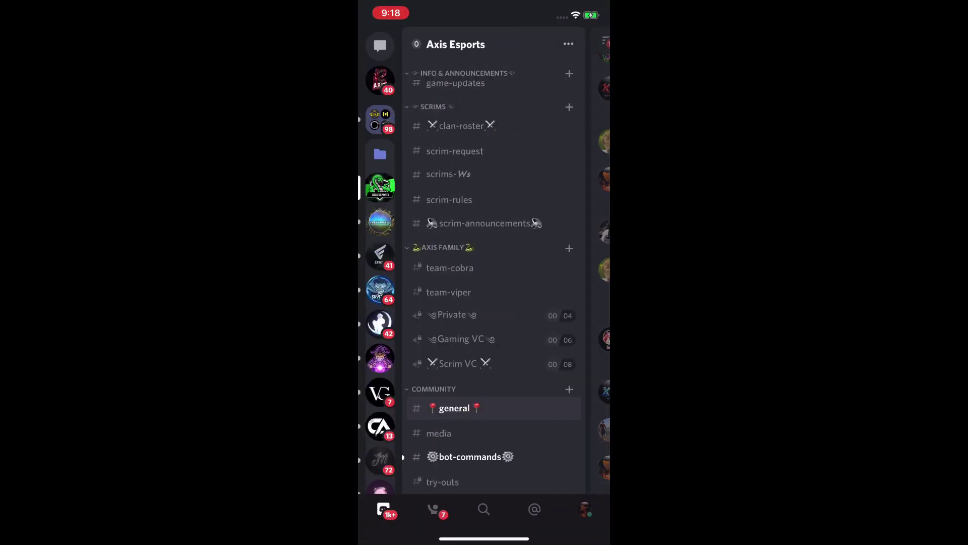
Step: Open the Axis Esports #bot-commands channel at its newest messages
{"action": "left_click", "coordinate": [380, 46]}
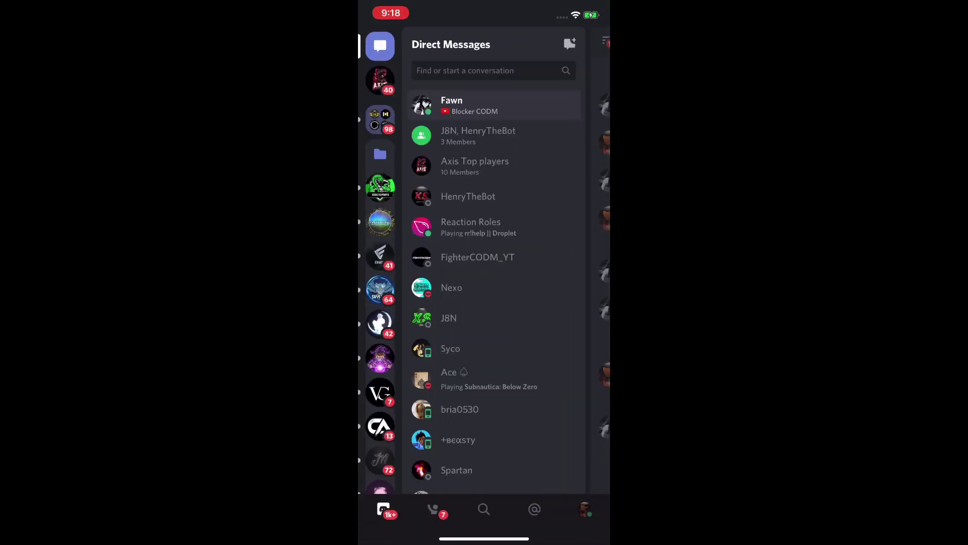
{"action": "left_click", "coordinate": [380, 188]}
{"action": "scroll", "coordinate": [493, 277], "scroll_direction": "down", "scroll_amount": 10}
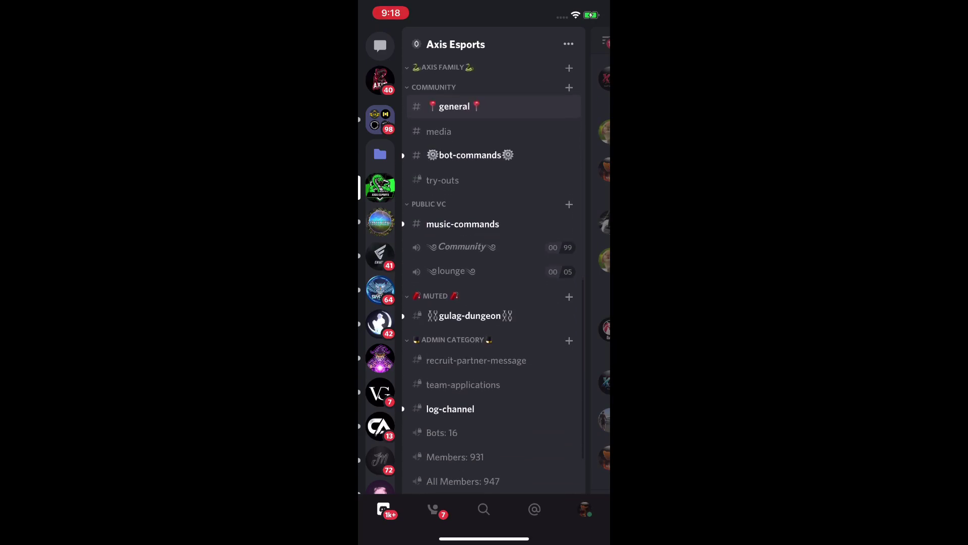
{"action": "left_click", "coordinate": [469, 173]}
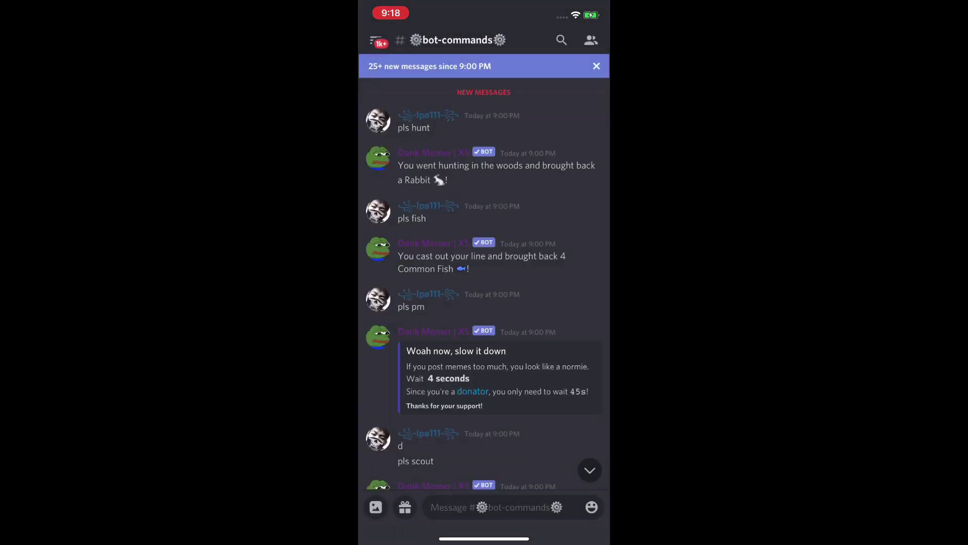
{"action": "left_click", "coordinate": [590, 469]}
Step: Draft the unsent command ':craig:, join' in #bot-commands
{"action": "left_click", "coordinate": [495, 507]}
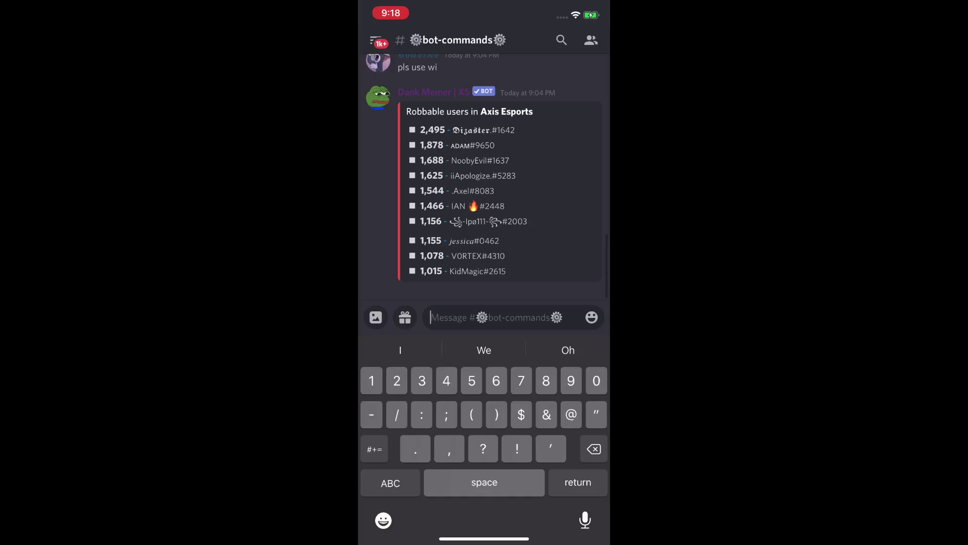
{"action": "type", "text": ":crai"}
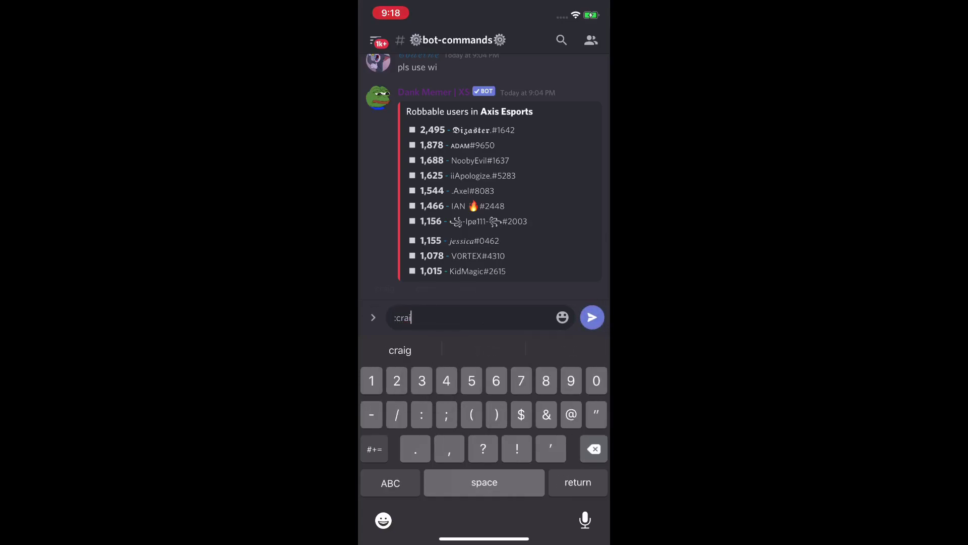
{"action": "type", "text": "g:"}
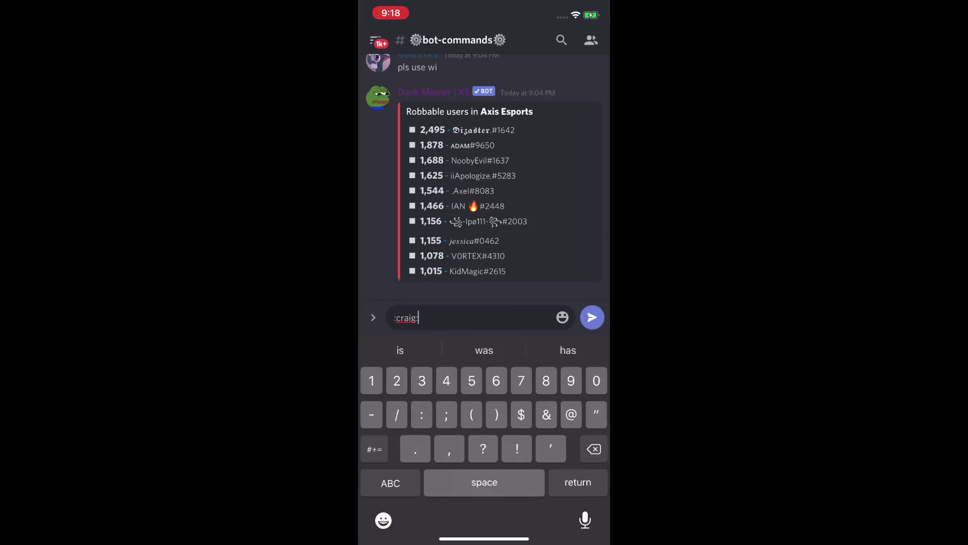
{"action": "type", "text": ","}
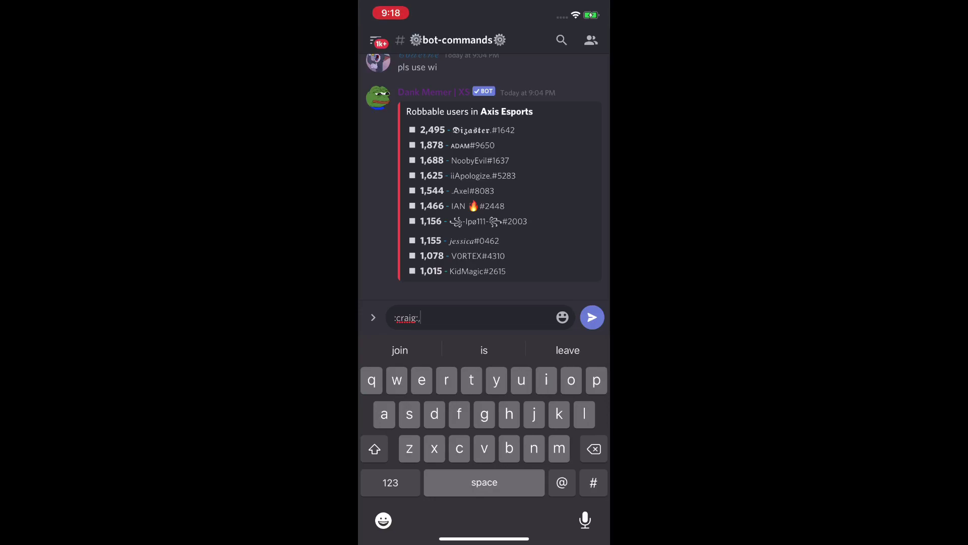
{"action": "type", "text": "join"}
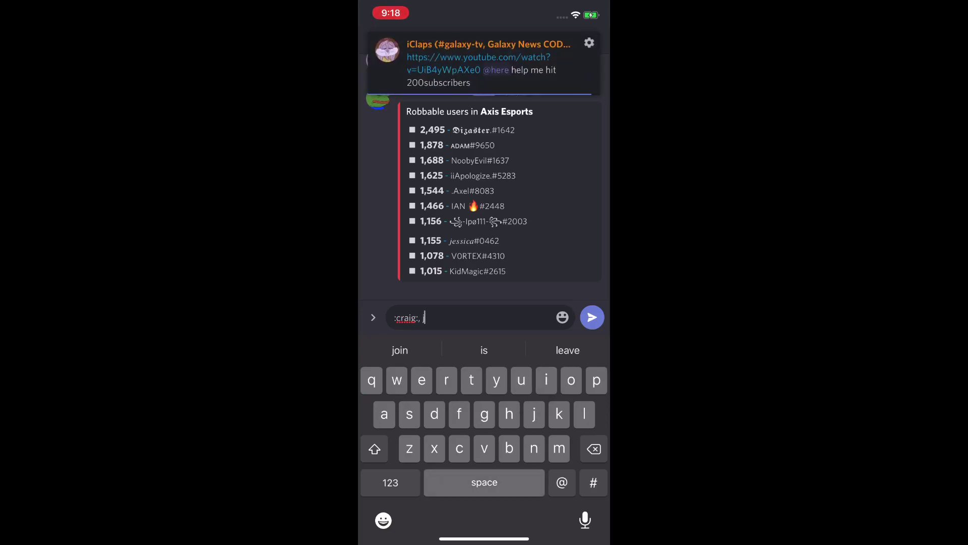
Step: Copy the Community voice channel's name from its Edit Channel settings
{"action": "left_click_drag", "start_coordinate": [403, 177], "coordinate": [580, 176]}
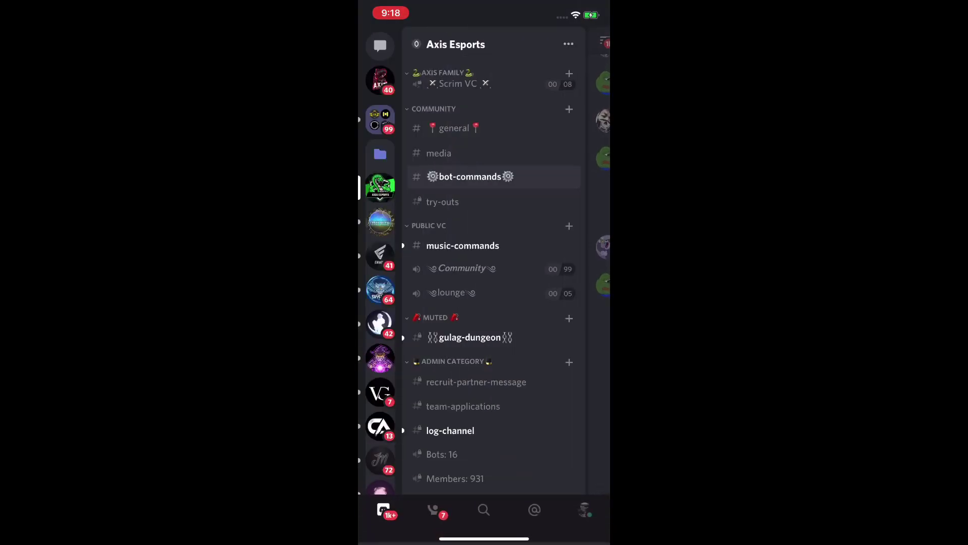
{"action": "scroll", "coordinate": [492, 275], "scroll_direction": "up", "scroll_amount": 2}
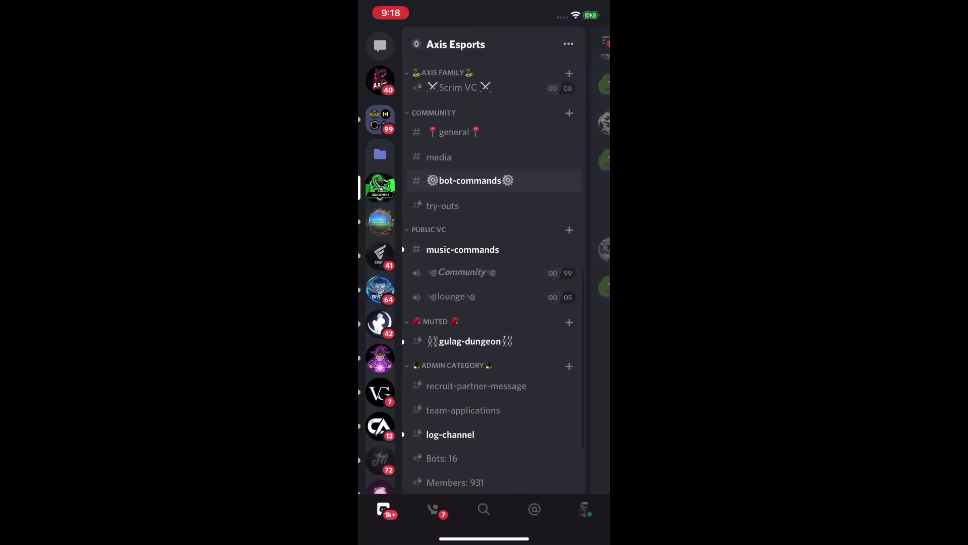
{"action": "left_click", "coordinate": [461, 273]}
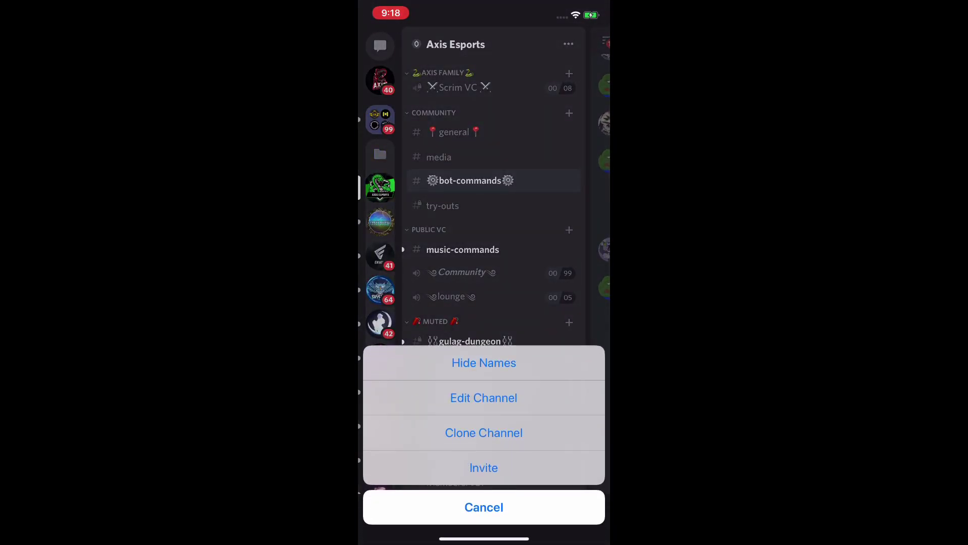
{"action": "left_click", "coordinate": [484, 397]}
{"action": "left_click", "coordinate": [404, 95]}
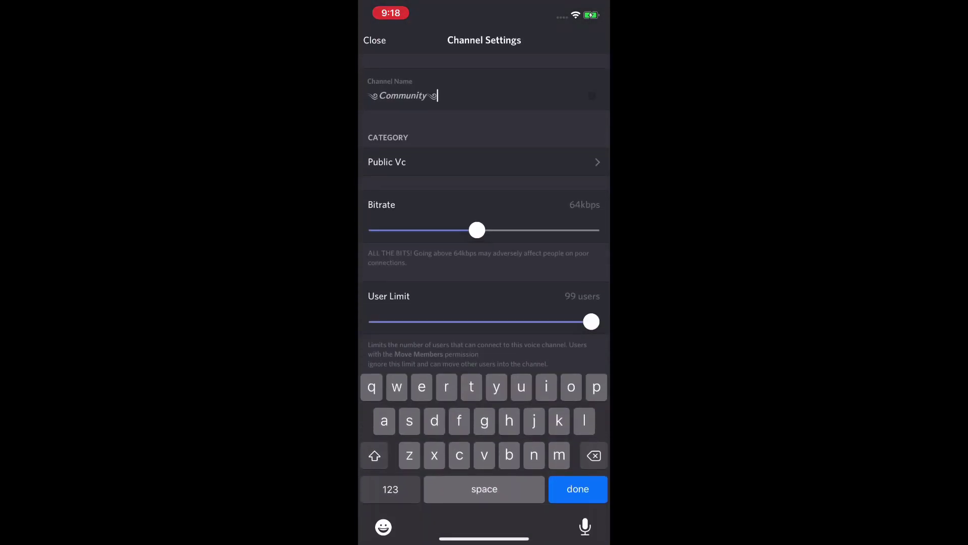
{"action": "double_click", "coordinate": [404, 96]}
{"action": "left_click", "coordinate": [431, 67]}
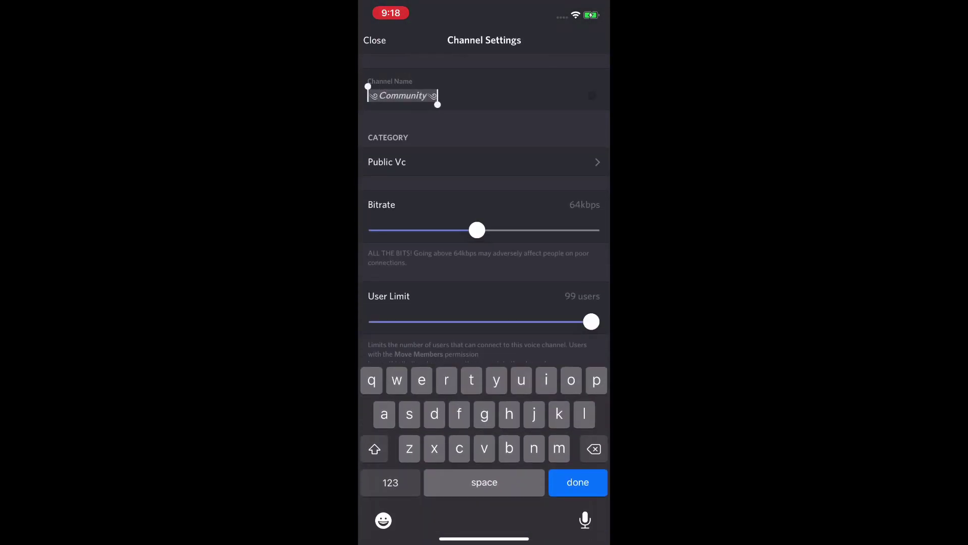
{"action": "left_click", "coordinate": [374, 40]}
Step: Paste 'Community' into the ':craig:, join' draft and send it
{"action": "left_click", "coordinate": [469, 183]}
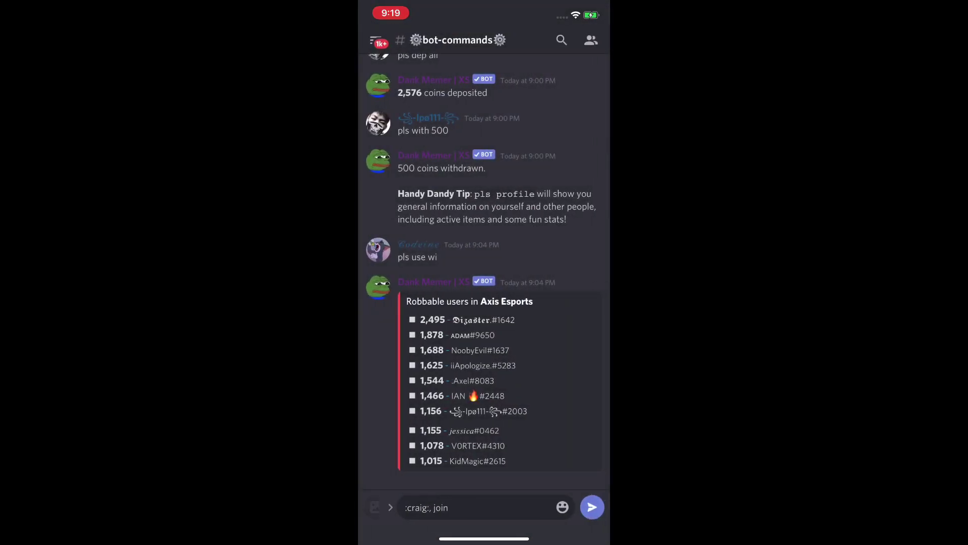
{"action": "left_click", "coordinate": [444, 507]}
{"action": "left_click", "coordinate": [491, 288]}
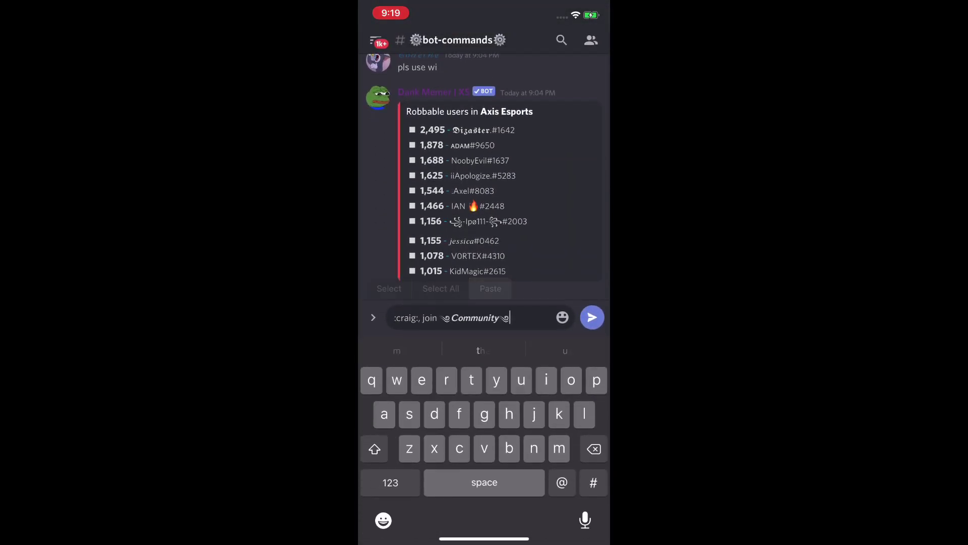
{"action": "left_click", "coordinate": [592, 317]}
{"action": "left_click", "coordinate": [376, 40]}
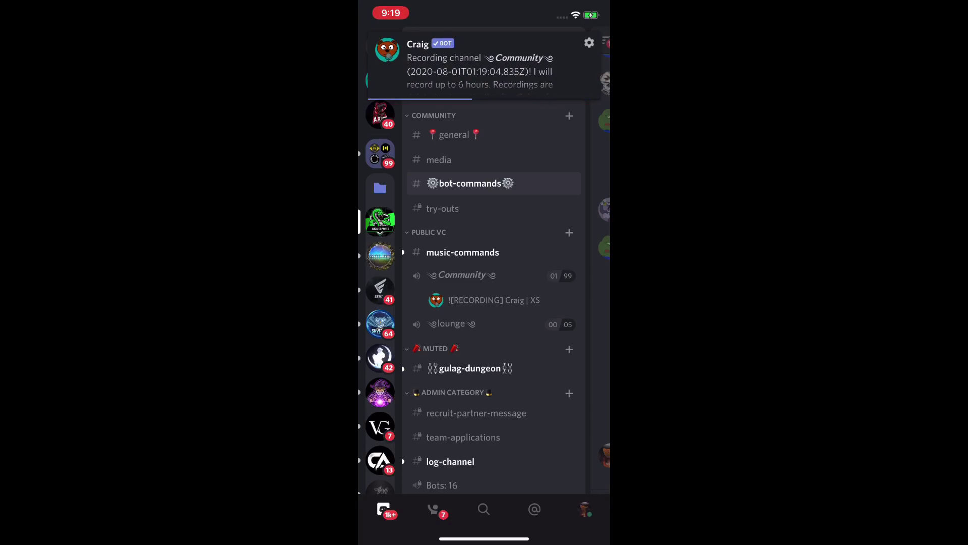
{"action": "left_click", "coordinate": [469, 183]}
{"action": "left_click", "coordinate": [484, 506]}
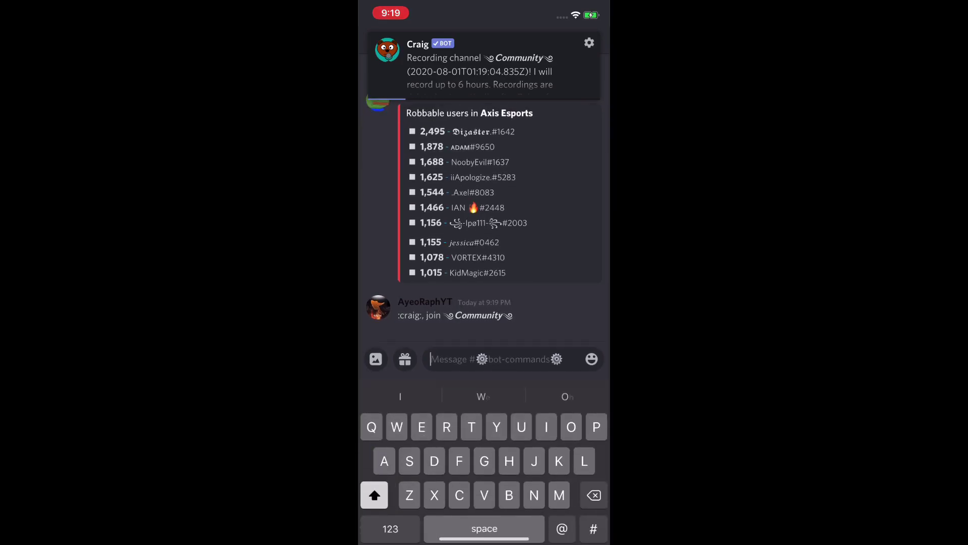
{"action": "left_click", "coordinate": [390, 483]}
{"action": "left_click", "coordinate": [385, 39]}
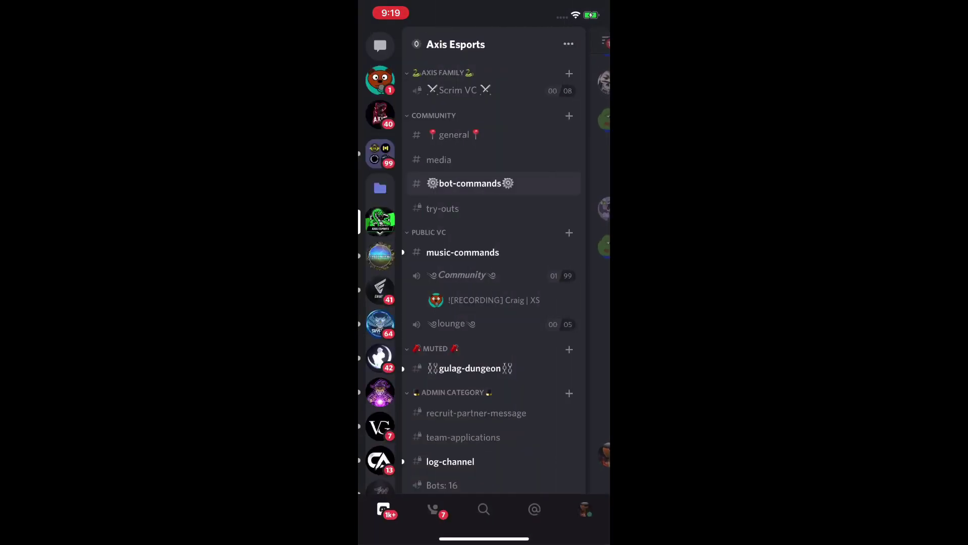
{"action": "left_click", "coordinate": [454, 277]}
{"action": "left_click", "coordinate": [450, 284]}
{"action": "left_click_drag", "start_coordinate": [484, 151], "coordinate": [484, 504]}
{"action": "left_click_drag", "start_coordinate": [580, 302], "coordinate": [464, 302]}
Step: Send ':craig:, leave' and open the direct message conversation with Craig
{"action": "left_click", "coordinate": [504, 506]}
{"action": "type", "text": "c"}
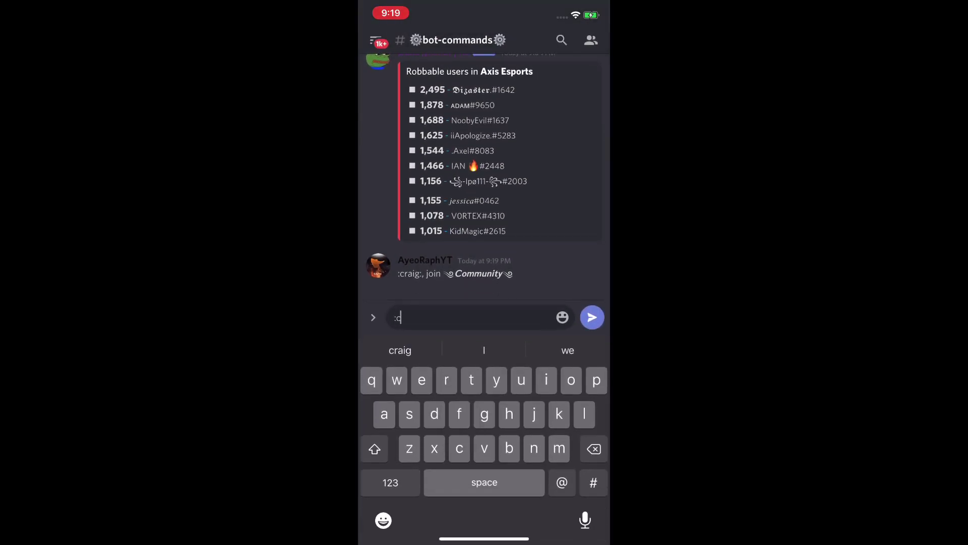
{"action": "type", "text": "raig:, leave"}
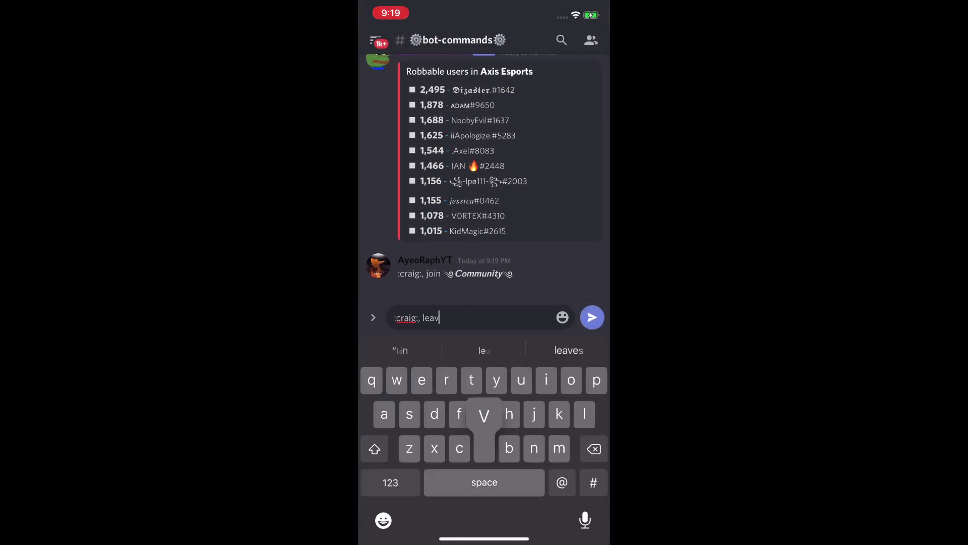
{"action": "left_click", "coordinate": [592, 317]}
{"action": "left_click", "coordinate": [376, 40]}
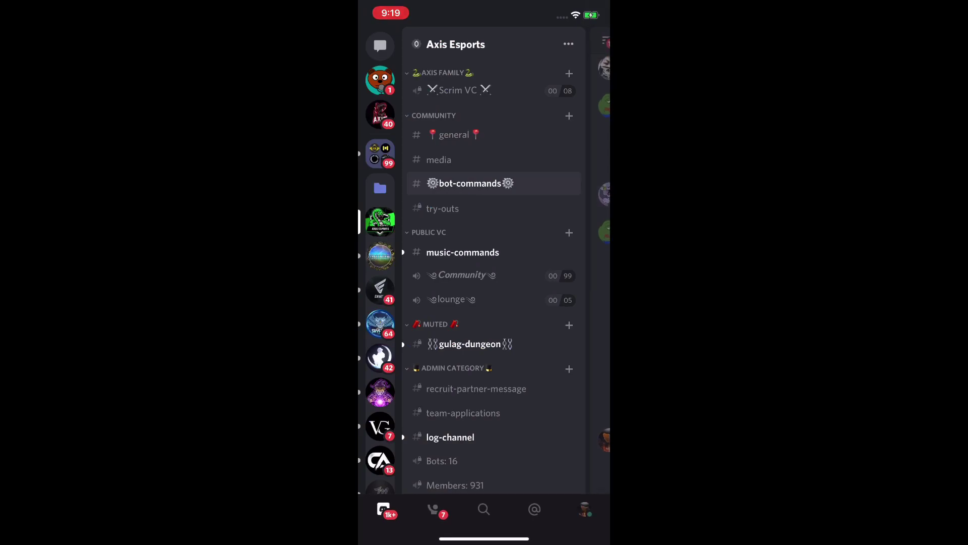
{"action": "left_click", "coordinate": [380, 45]}
{"action": "left_click", "coordinate": [423, 99]}
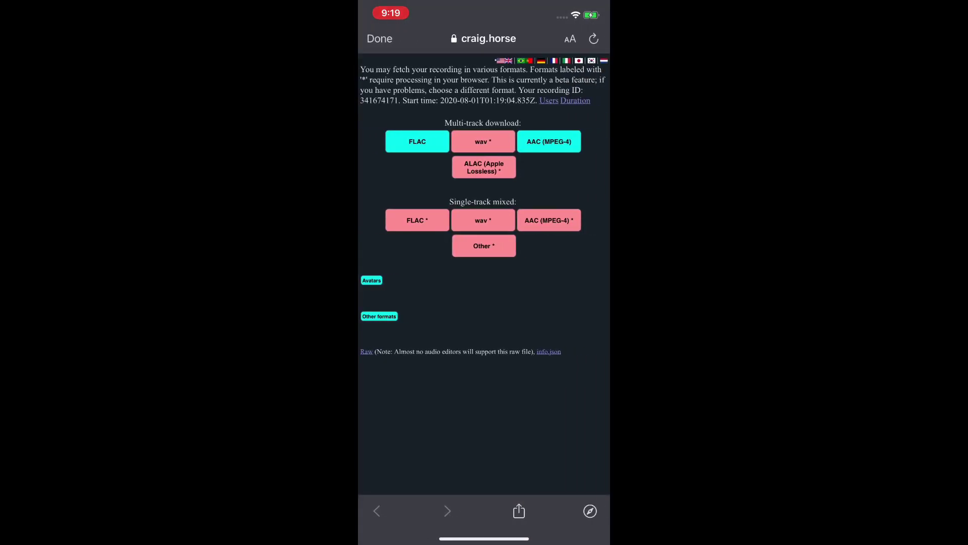
Step: Open the recording's download page, then return to Craig's chat
{"action": "left_click", "coordinate": [590, 511]}
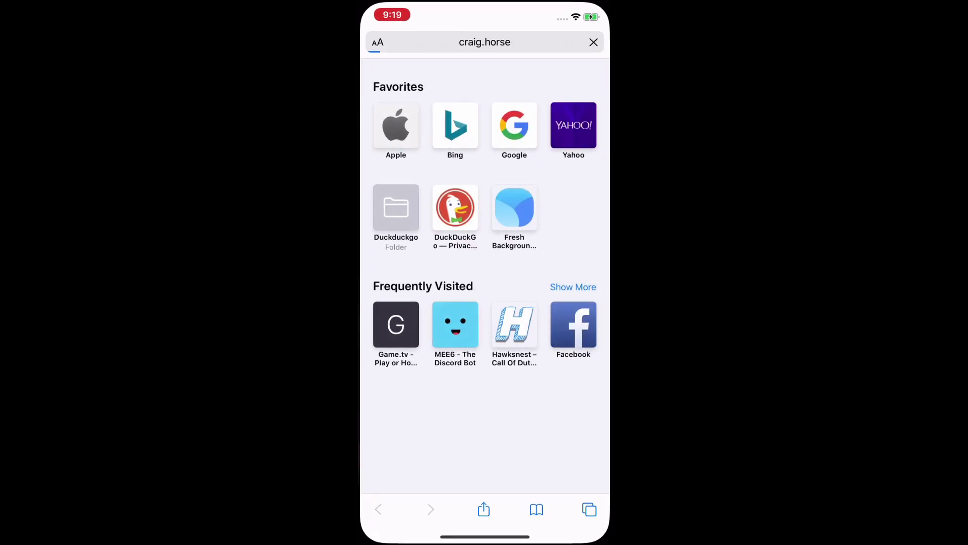
{"action": "left_click_drag", "start_coordinate": [484, 538], "coordinate": [484, 303]}
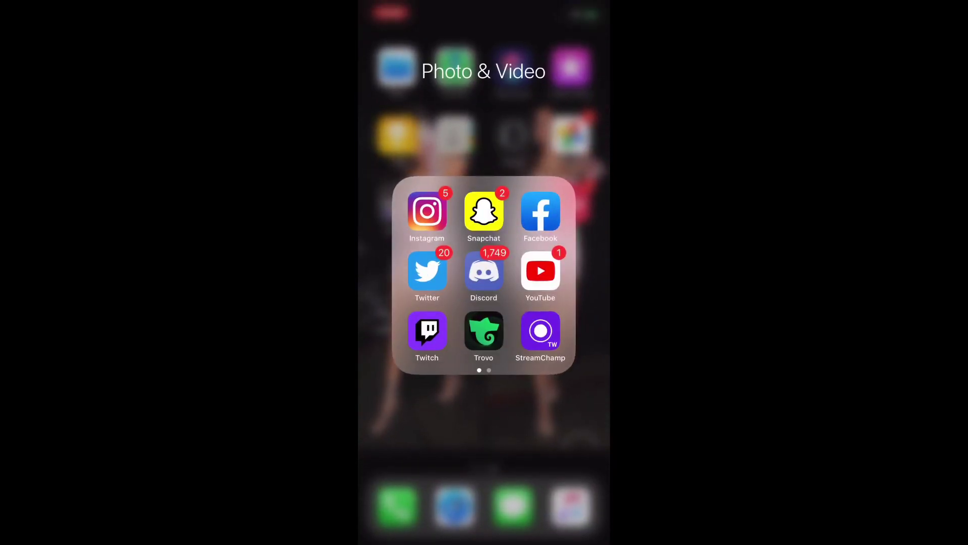
{"action": "left_click_drag", "start_coordinate": [484, 538], "coordinate": [484, 353]}
{"action": "left_click", "coordinate": [449, 268]}
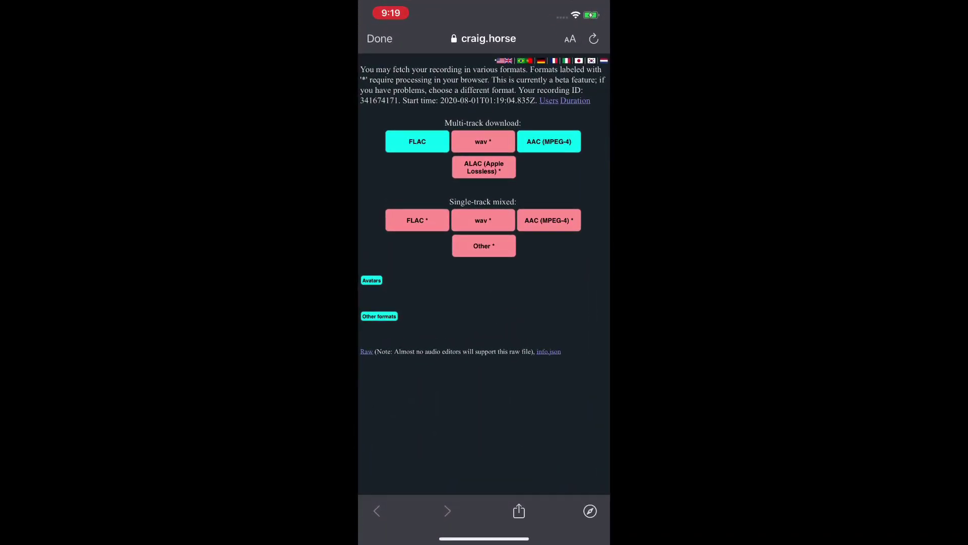
{"action": "left_click", "coordinate": [378, 39]}
Step: Copy the Community recording's download link and go to the home page with Chrome
{"action": "left_click", "coordinate": [472, 401]}
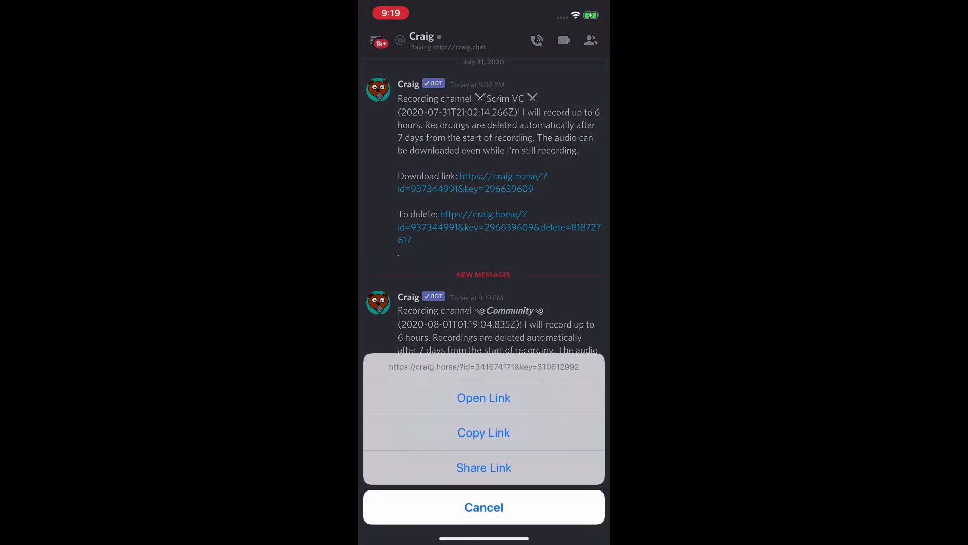
{"action": "left_click", "coordinate": [484, 432]}
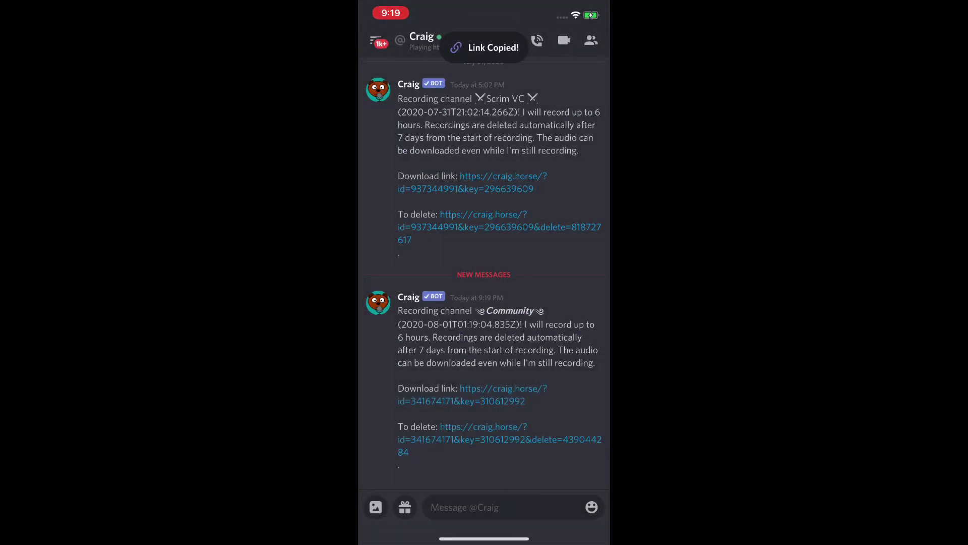
{"action": "left_click_drag", "start_coordinate": [484, 538], "coordinate": [484, 353]}
{"action": "left_click_drag", "start_coordinate": [484, 538], "coordinate": [484, 403]}
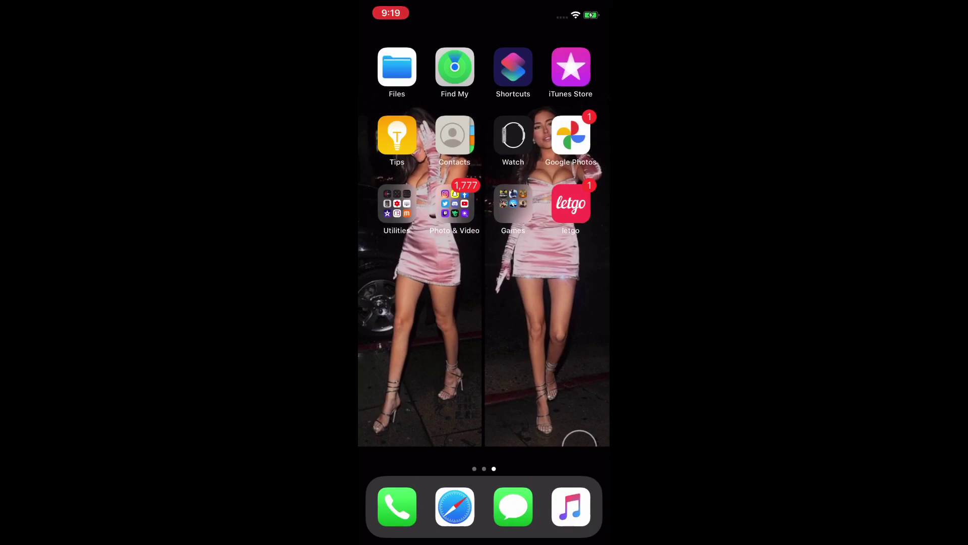
{"action": "left_click_drag", "start_coordinate": [403, 302], "coordinate": [555, 302]}
Step: In Chrome, load the copied craig.horse download link from the address bar
{"action": "left_click", "coordinate": [397, 269]}
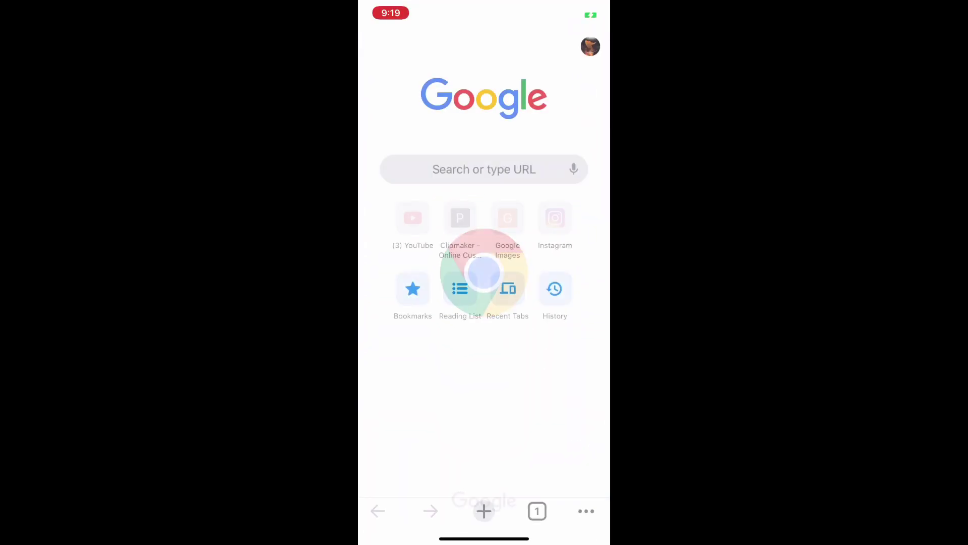
{"action": "left_click", "coordinate": [484, 169]}
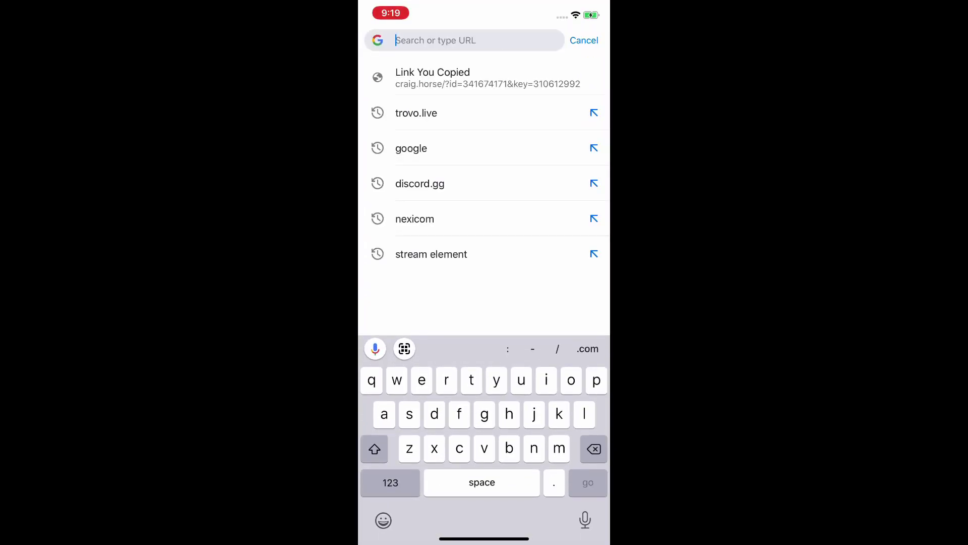
{"action": "left_click", "coordinate": [416, 113]}
{"action": "left_click", "coordinate": [471, 40]}
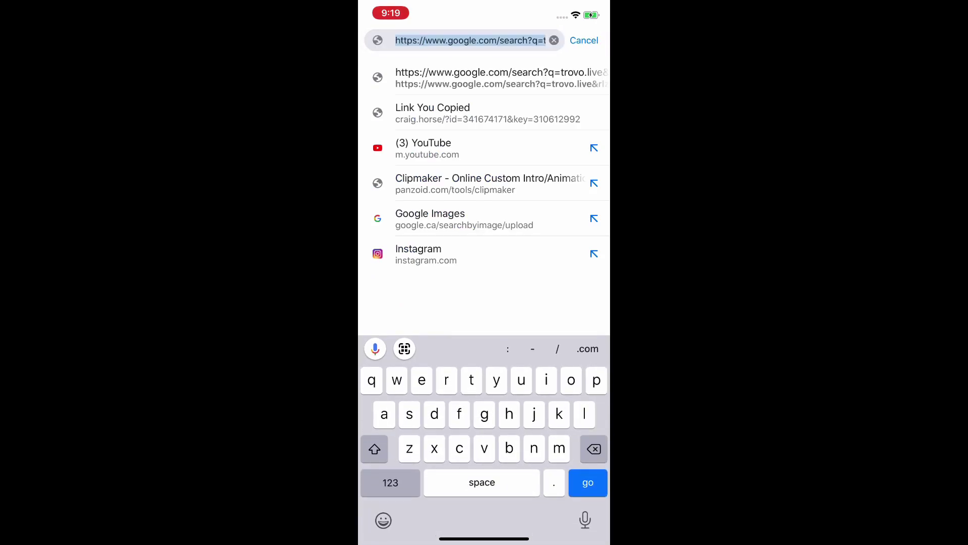
{"action": "left_click", "coordinate": [584, 41]}
{"action": "left_click", "coordinate": [471, 40]}
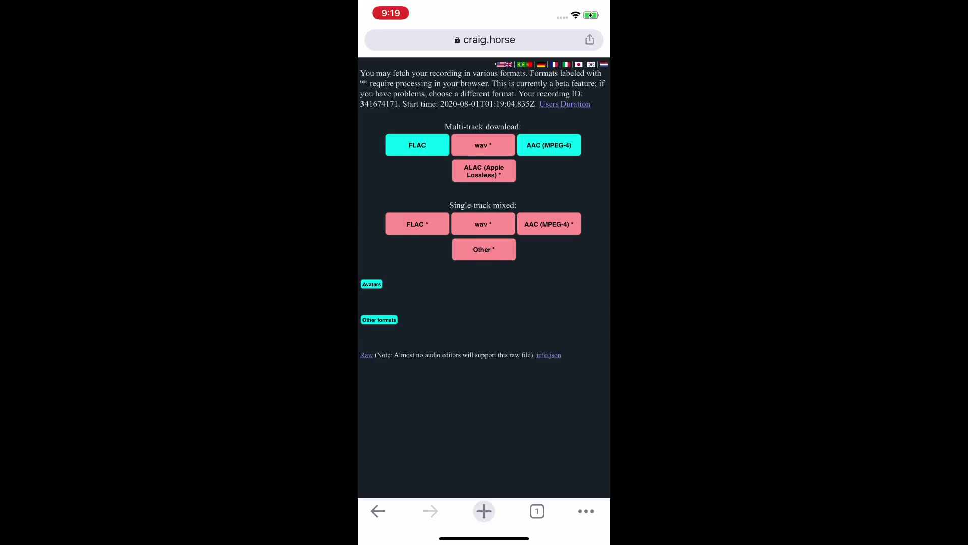
Step: Inspect the multi-track FLAC, wav, AAC, ALAC and single-track mixed format options
{"action": "scroll", "coordinate": [484, 237], "scroll_direction": "up", "scroll_amount": 5}
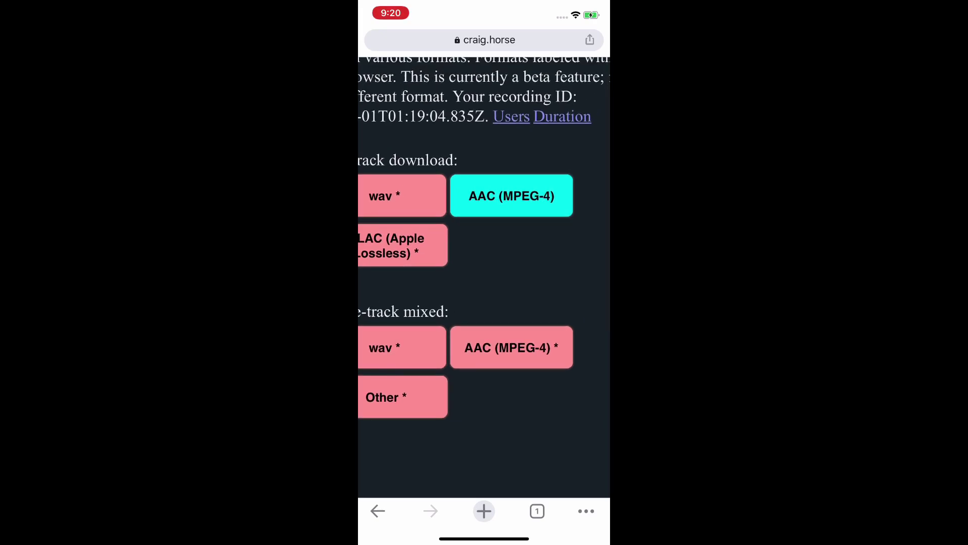
{"action": "scroll", "coordinate": [484, 252], "scroll_direction": "down", "scroll_amount": 5}
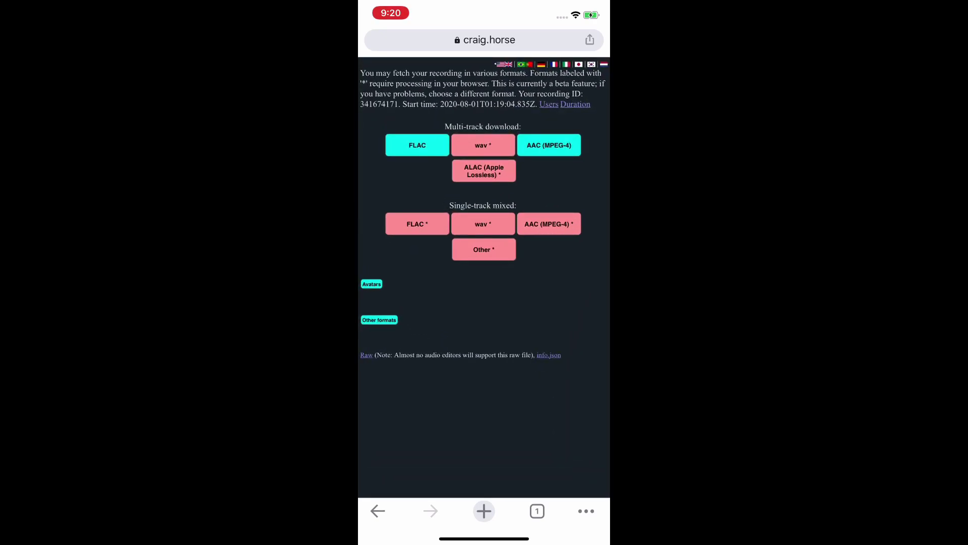
{"action": "scroll", "coordinate": [580, 157], "scroll_direction": "up", "scroll_amount": 5}
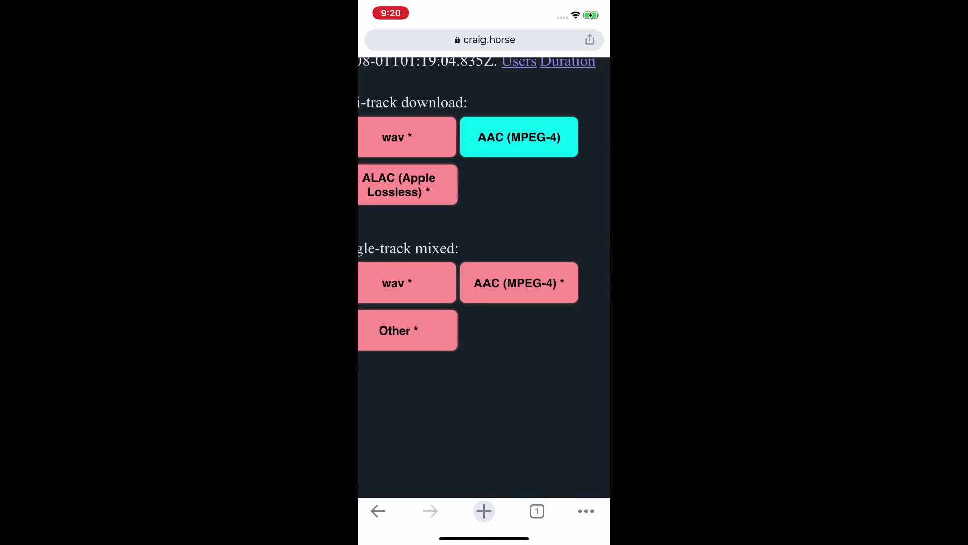
{"action": "scroll", "coordinate": [484, 252], "scroll_direction": "down", "scroll_amount": 5}
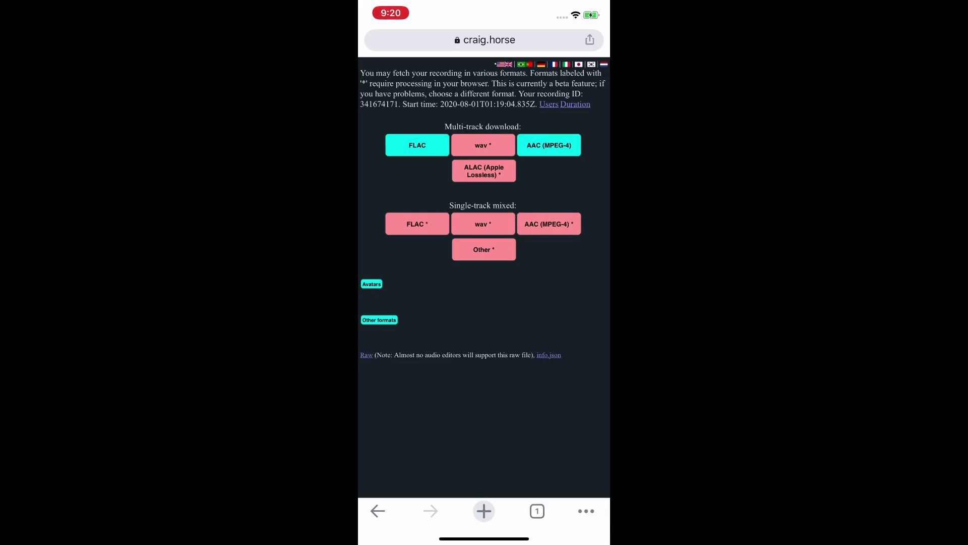
{"action": "scroll", "coordinate": [561, 264], "scroll_direction": "up", "scroll_amount": 5}
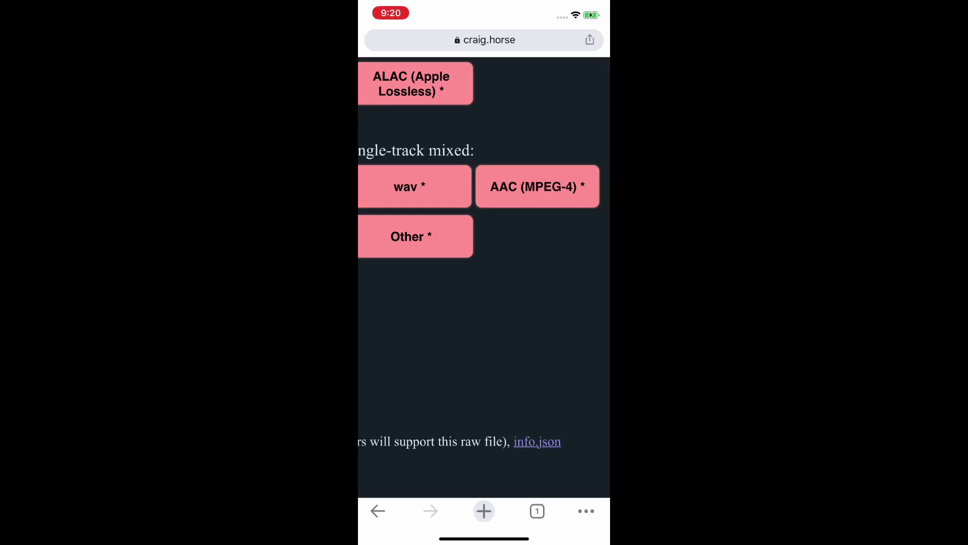
Step: Start a browser-processed Ennuicastr download of the recording in automatic mode
{"action": "left_click", "coordinate": [538, 187]}
{"action": "left_click", "coordinate": [509, 289]}
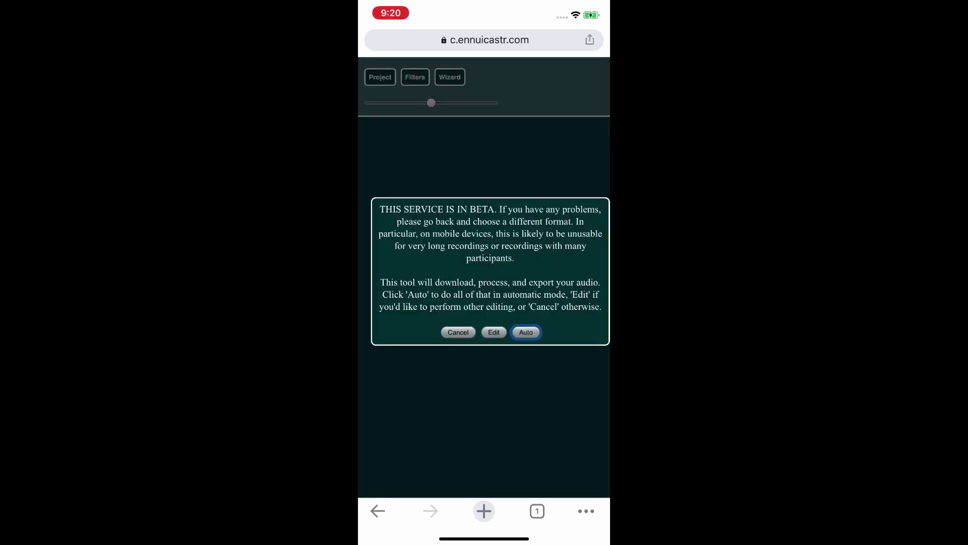
{"action": "left_click", "coordinate": [525, 331]}
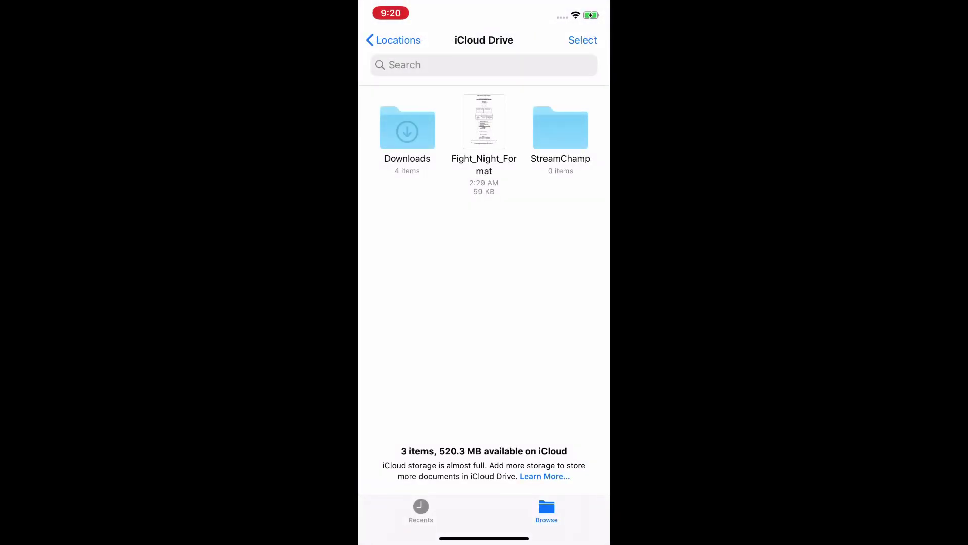
Step: Download audio file 658177946 from iCloud Drive's Downloads folder in Files
{"action": "left_click", "coordinate": [407, 127]}
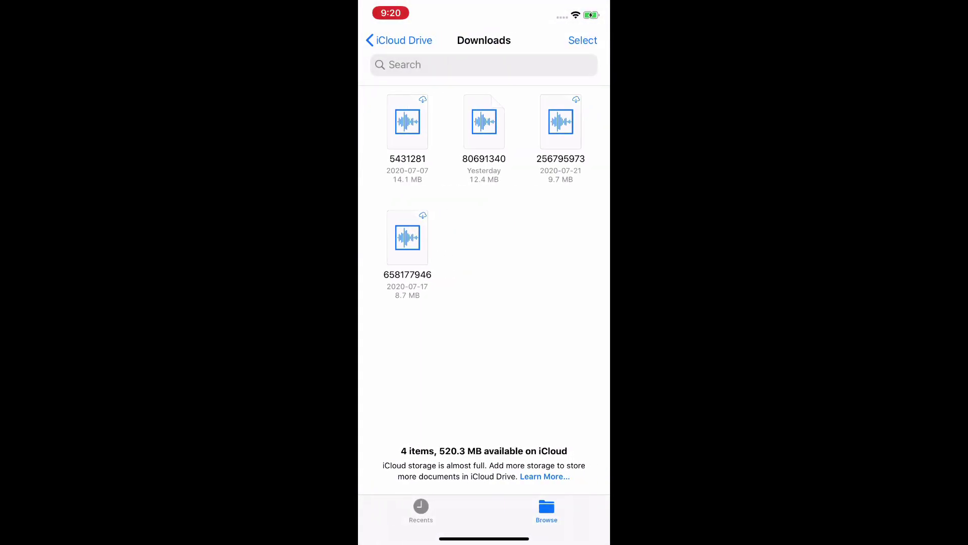
{"action": "left_click", "coordinate": [408, 237]}
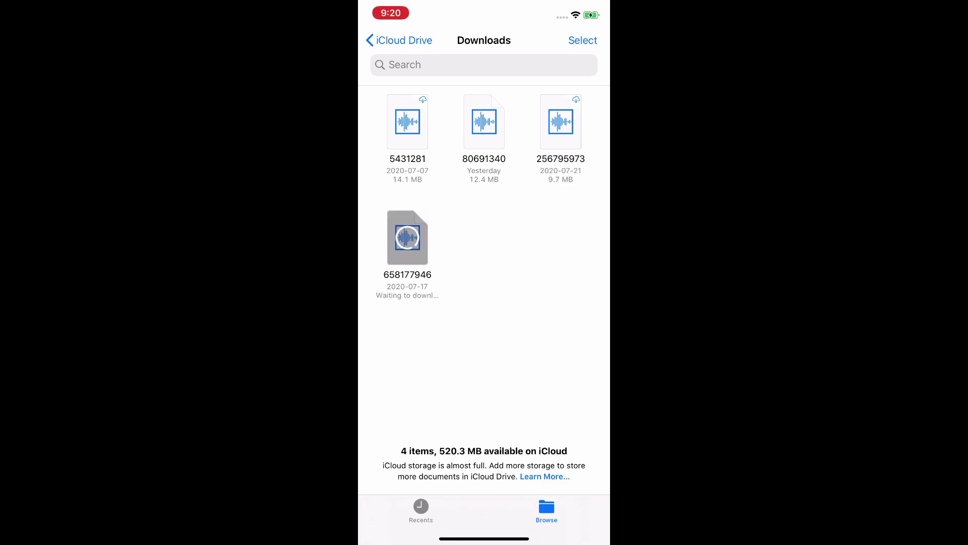
{"action": "left_click_drag", "start_coordinate": [484, 539], "coordinate": [484, 353]}
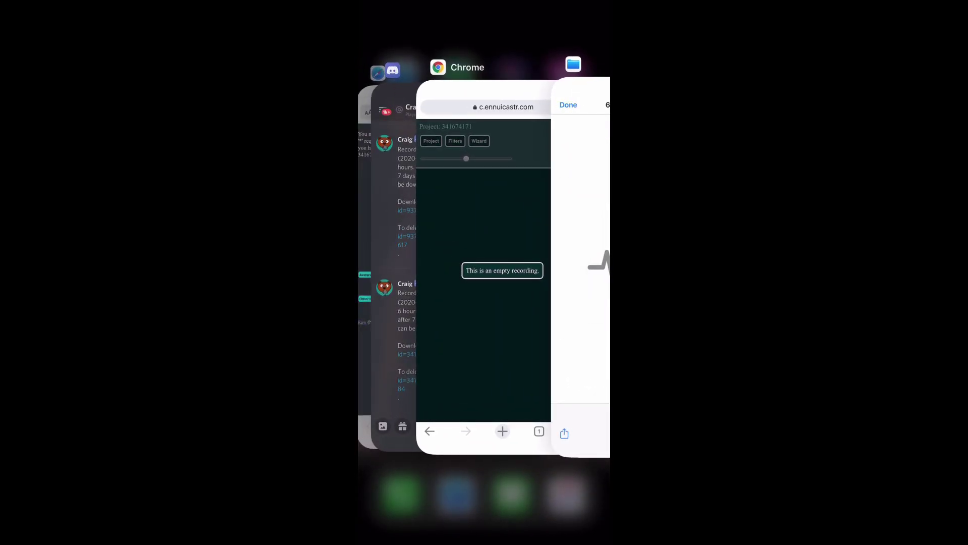
Step: Switch back to Discord and open the Axis Esports #bot-commands channel
{"action": "left_click_drag", "start_coordinate": [428, 252], "coordinate": [505, 252]}
{"action": "left_click", "coordinate": [403, 253]}
{"action": "left_click_drag", "start_coordinate": [403, 252], "coordinate": [580, 252]}
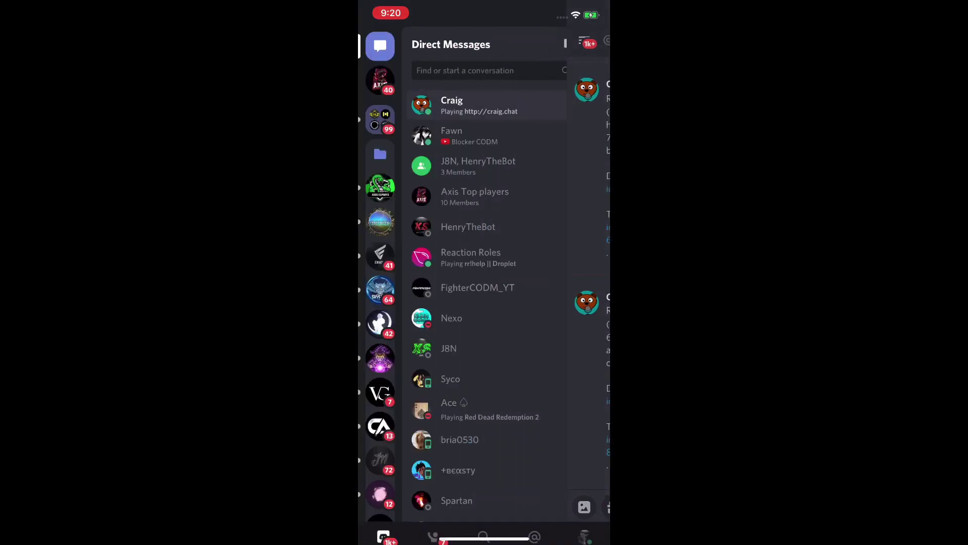
{"action": "left_click", "coordinate": [380, 188]}
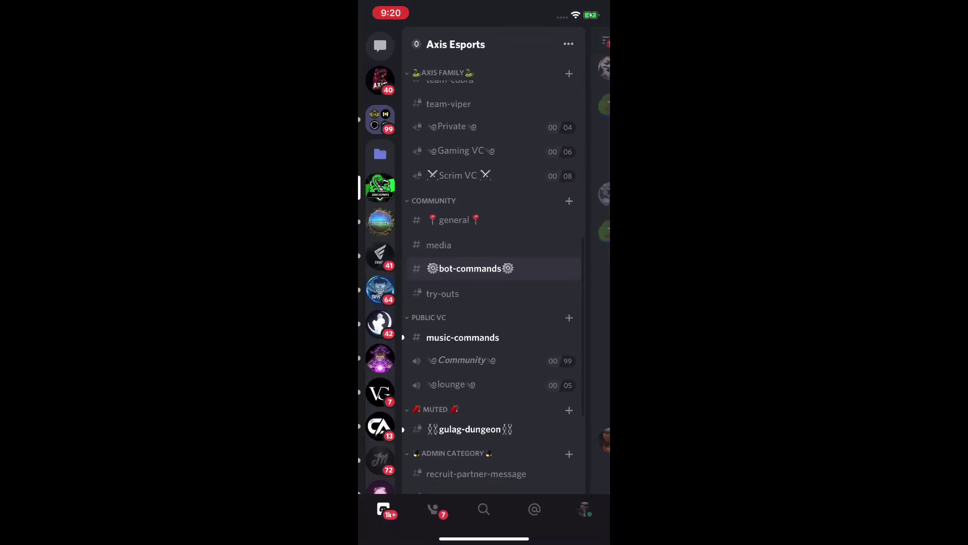
{"action": "left_click_drag", "start_coordinate": [504, 272], "coordinate": [413, 222]}
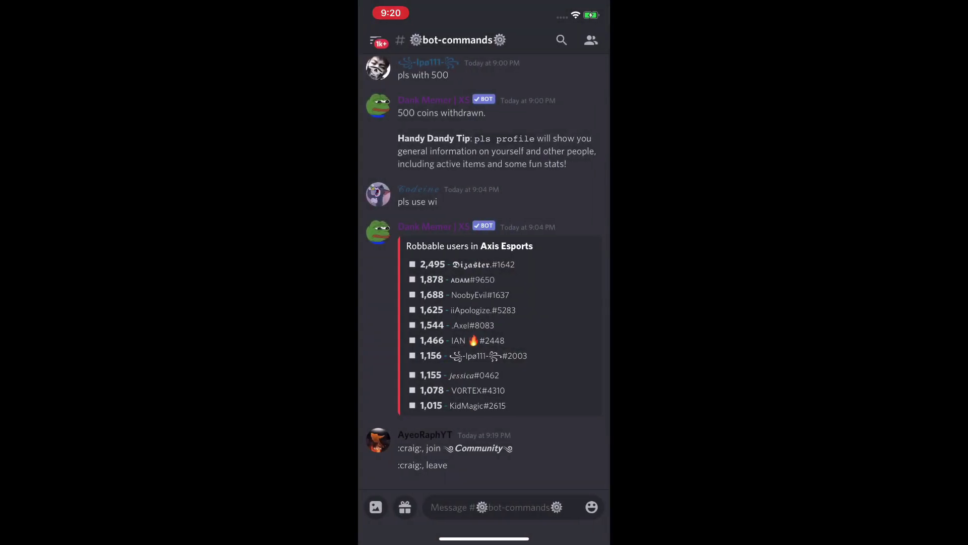
Step: Copy the ':craig:, join Community' message text and paste it into the message box
{"action": "left_click", "coordinate": [423, 465]}
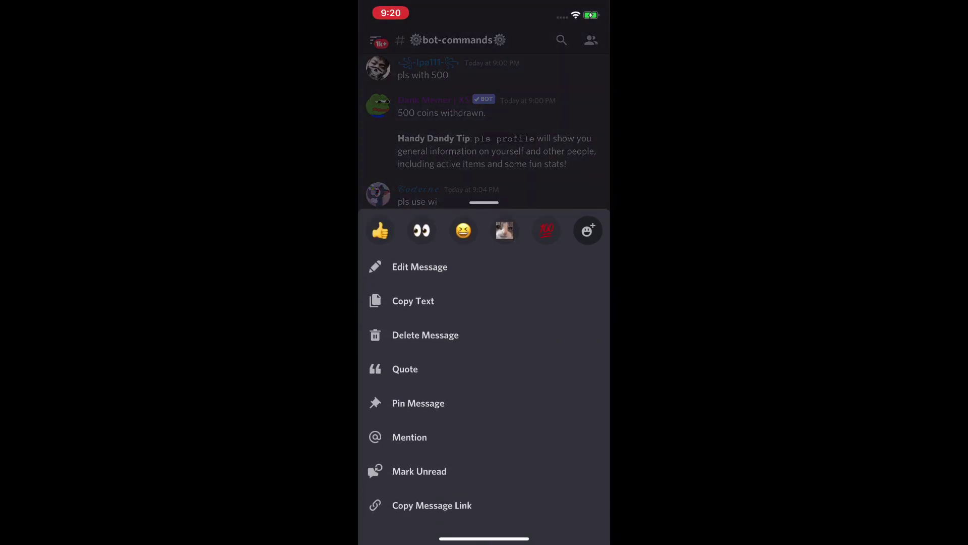
{"action": "left_click", "coordinate": [413, 301]}
{"action": "left_click", "coordinate": [497, 505]}
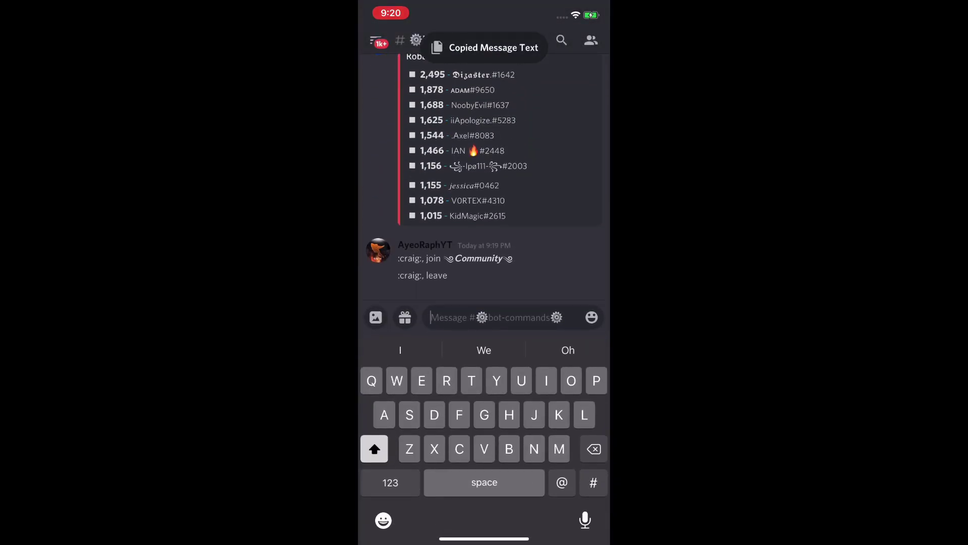
{"action": "left_click", "coordinate": [454, 318]}
{"action": "left_click", "coordinate": [432, 288]}
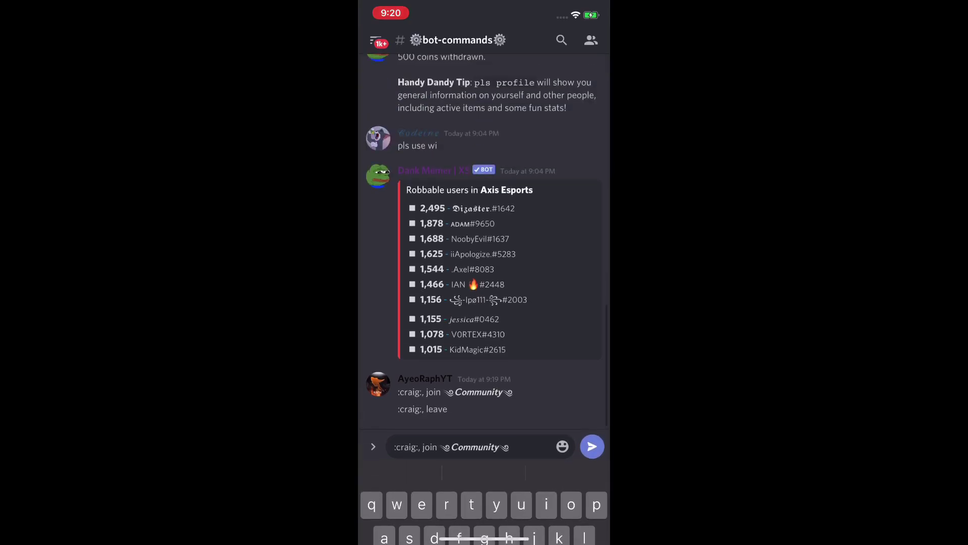
{"action": "left_click_drag", "start_coordinate": [384, 253], "coordinate": [580, 252]}
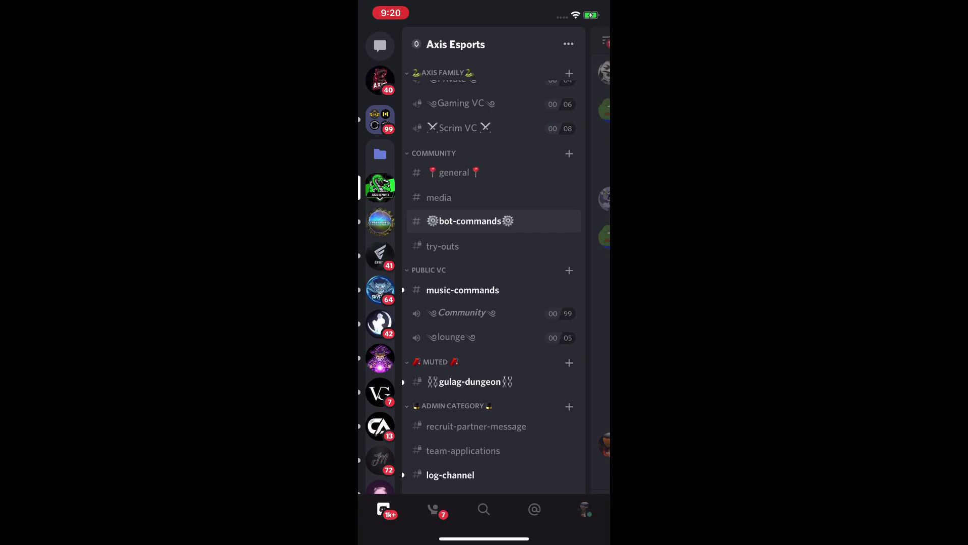
{"action": "left_click_drag", "start_coordinate": [580, 252], "coordinate": [384, 252]}
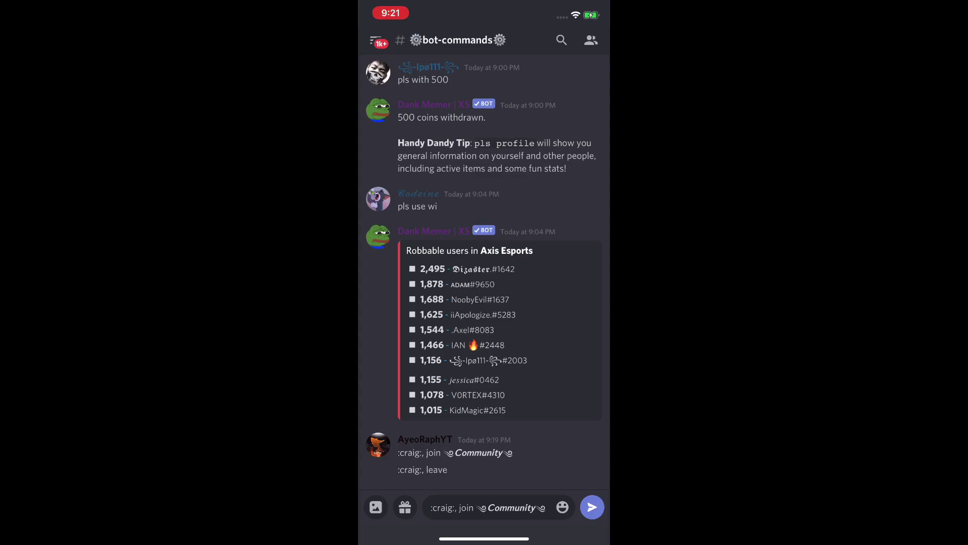
Step: Check the Screen Recording options in Control Center to confirm recording is on
{"action": "left_click_drag", "start_coordinate": [590, 7], "coordinate": [590, 227]}
{"action": "left_click", "coordinate": [564, 392]}
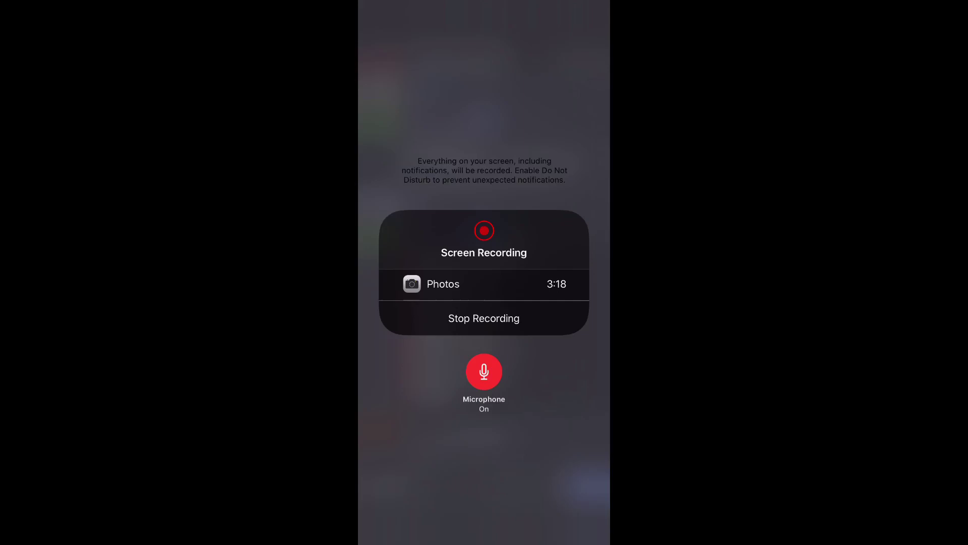
{"action": "left_click", "coordinate": [484, 479]}
{"action": "left_click", "coordinate": [485, 479]}
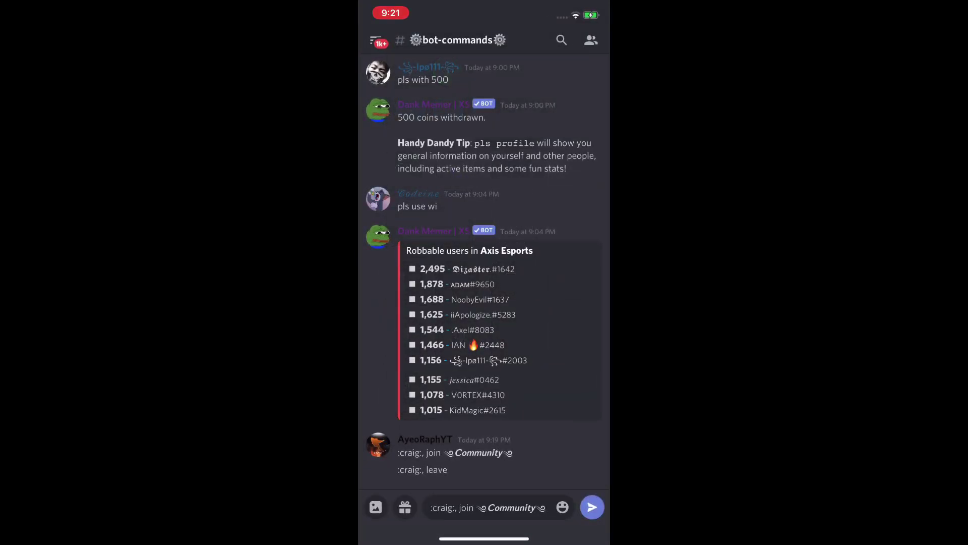
{"action": "left_click_drag", "start_coordinate": [590, 8], "coordinate": [590, 227]}
{"action": "left_click", "coordinate": [566, 391]}
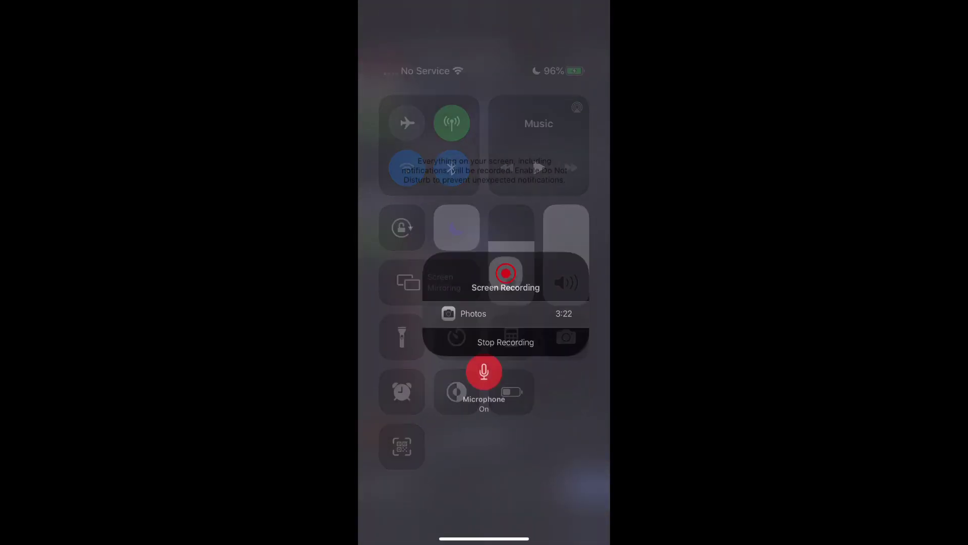
{"action": "left_click", "coordinate": [484, 479]}
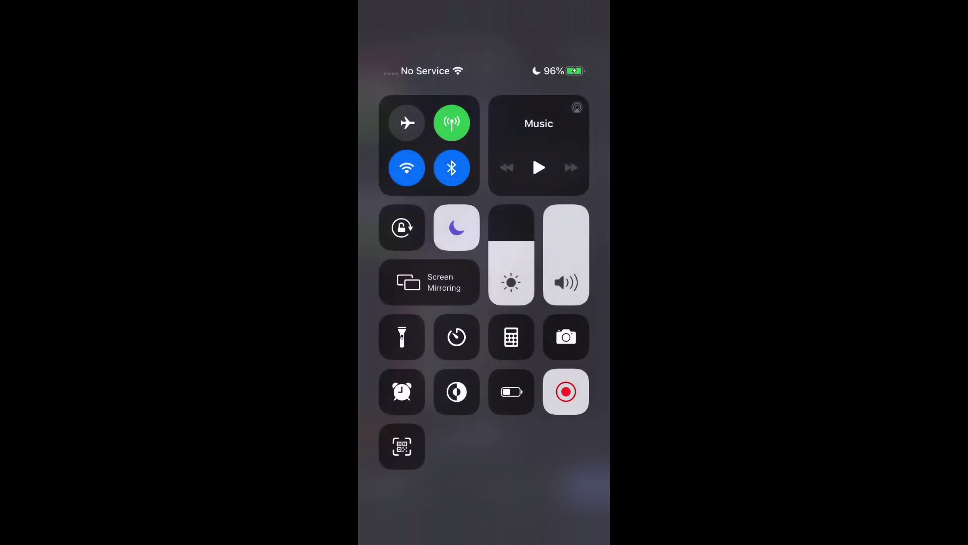
Step: Send ':craig:, join Community' and see Craig recording in the Community voice channel
{"action": "left_click", "coordinate": [484, 479]}
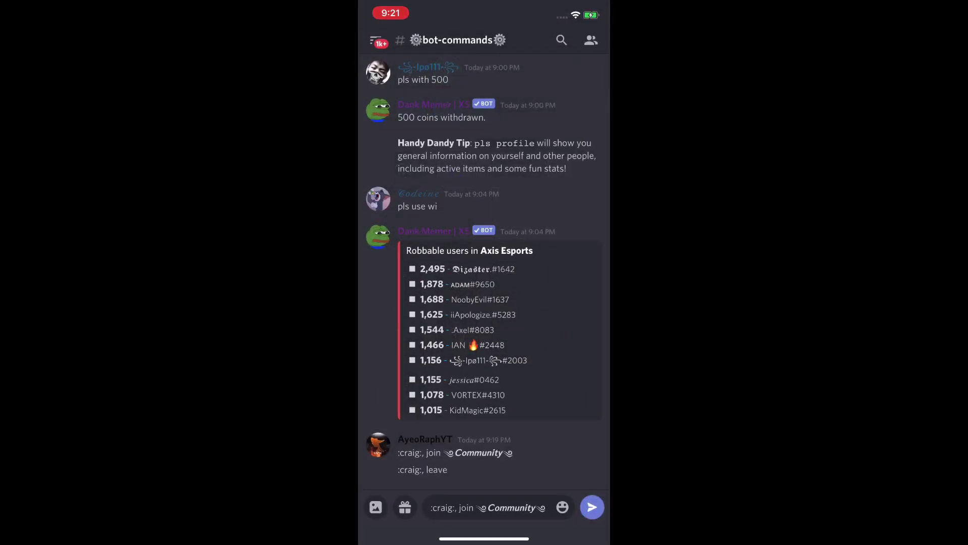
{"action": "left_click", "coordinate": [592, 507]}
{"action": "left_click", "coordinate": [376, 40]}
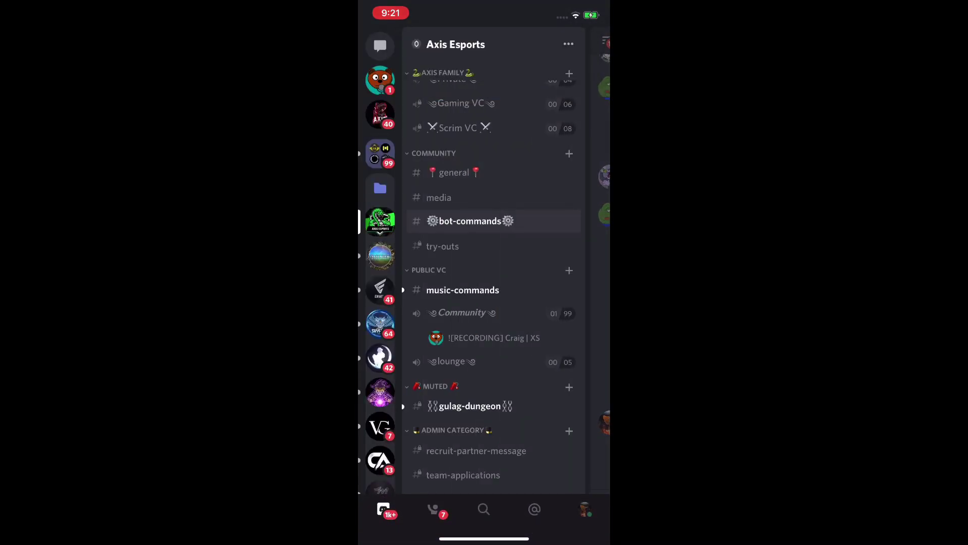
Step: Close Discord and page through the home screens to the third page with Files
{"action": "left_click_drag", "start_coordinate": [484, 538], "coordinate": [485, 353]}
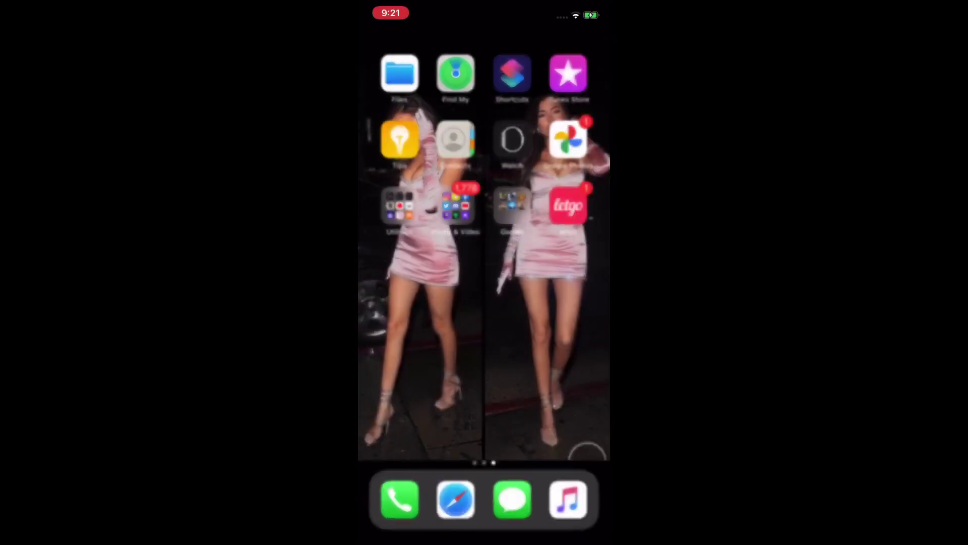
{"action": "mouse_move", "coordinate": [404, 303]}
{"action": "left_mouse_down"}
{"action": "mouse_move", "coordinate": [580, 303]}
{"action": "mouse_move", "coordinate": [403, 302]}
{"action": "left_mouse_up"}
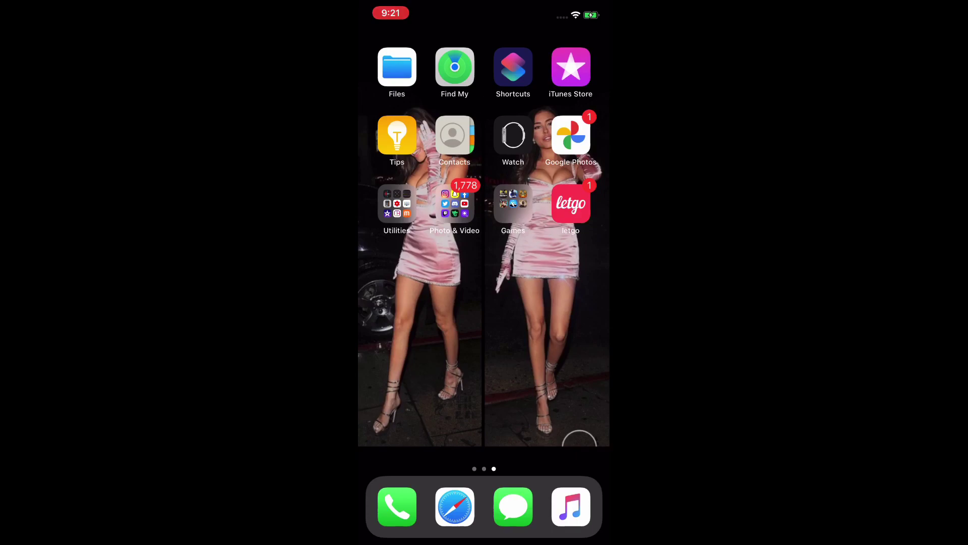
{"action": "left_click_drag", "start_coordinate": [404, 303], "coordinate": [580, 303]}
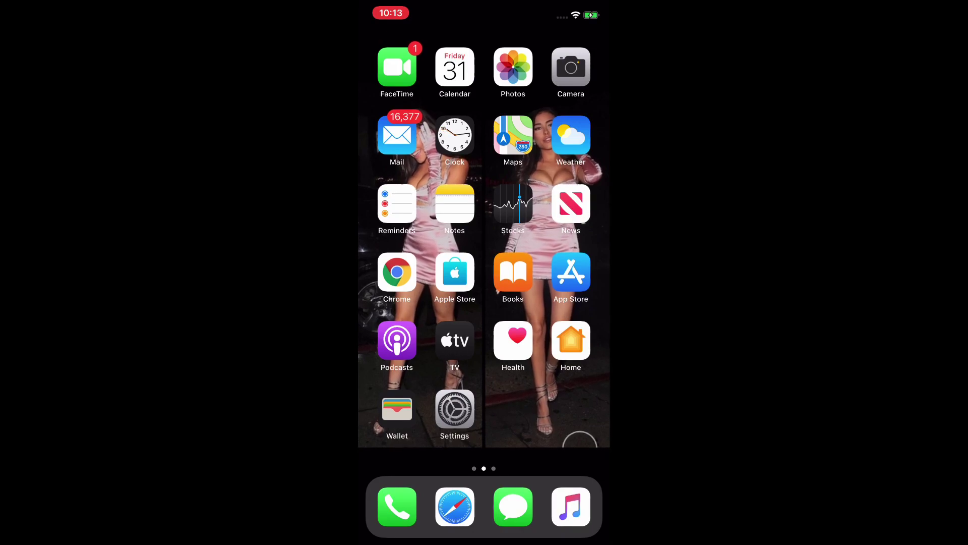
{"action": "left_click_drag", "start_coordinate": [554, 277], "coordinate": [403, 277]}
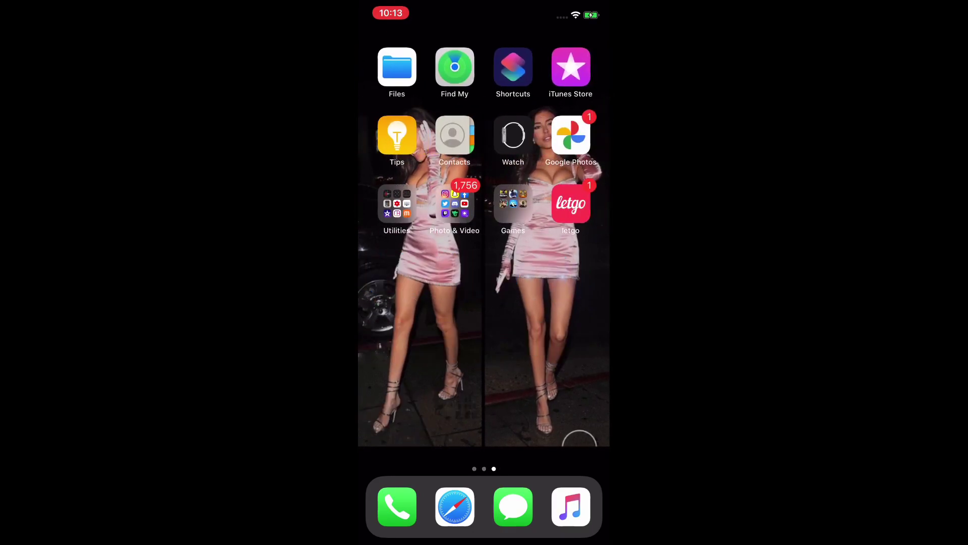